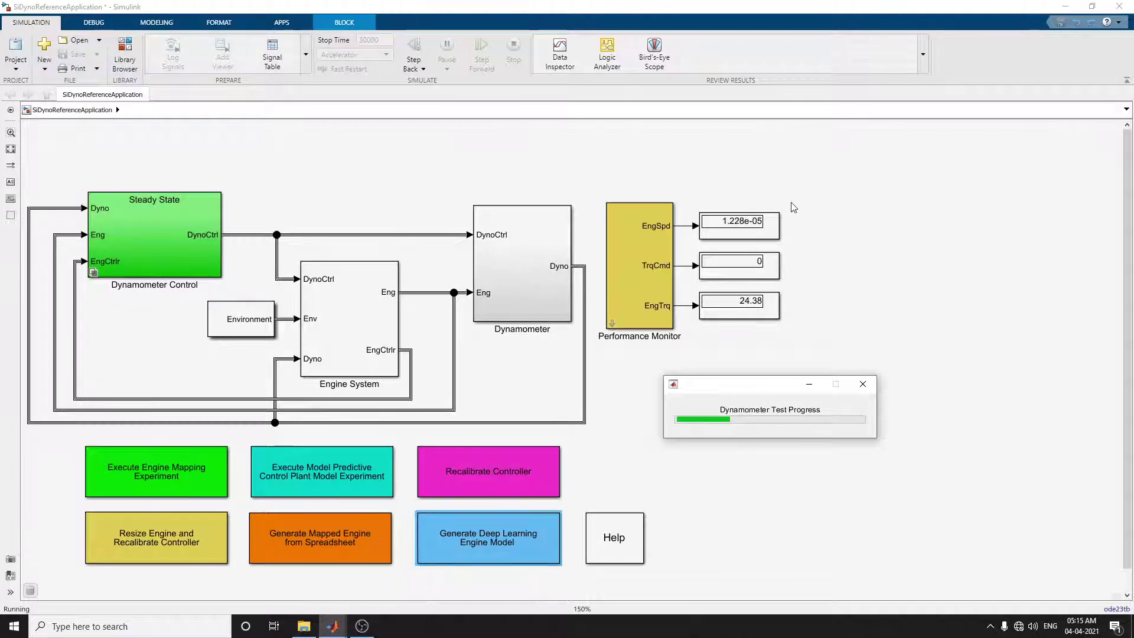
Open the Performance Monitor block's parameters, move the dialog aside, and bring up the dynamometer test progress window
{"action": "left_click", "coordinate": [645, 263]}
{"action": "double_click", "coordinate": [644, 262]}
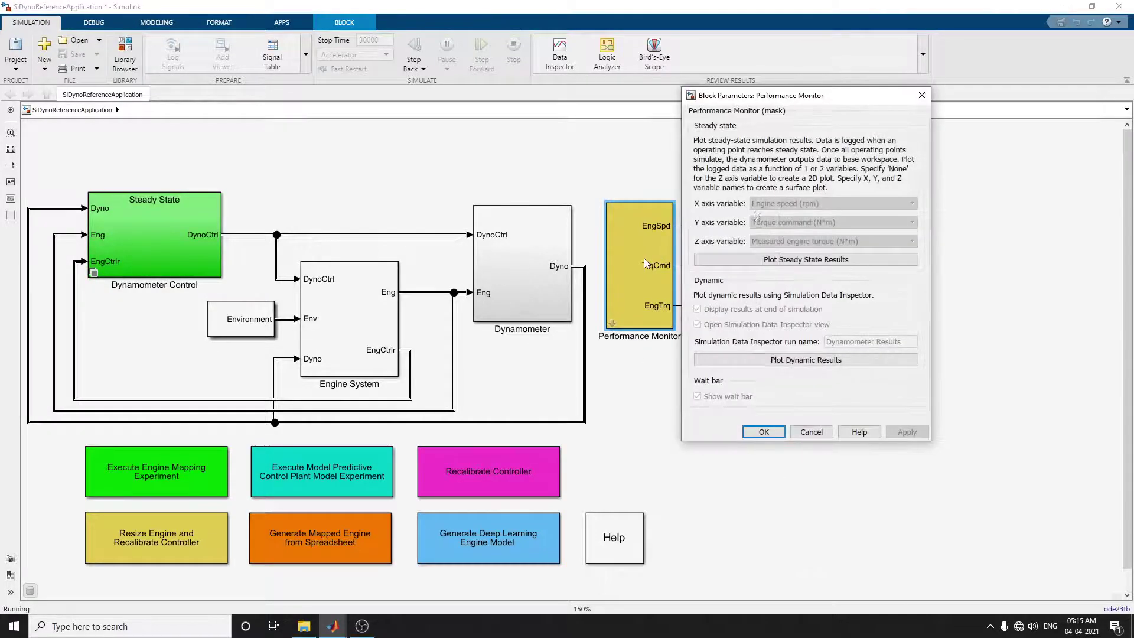
{"action": "left_click_drag", "start_coordinate": [731, 100], "coordinate": [307, 106]}
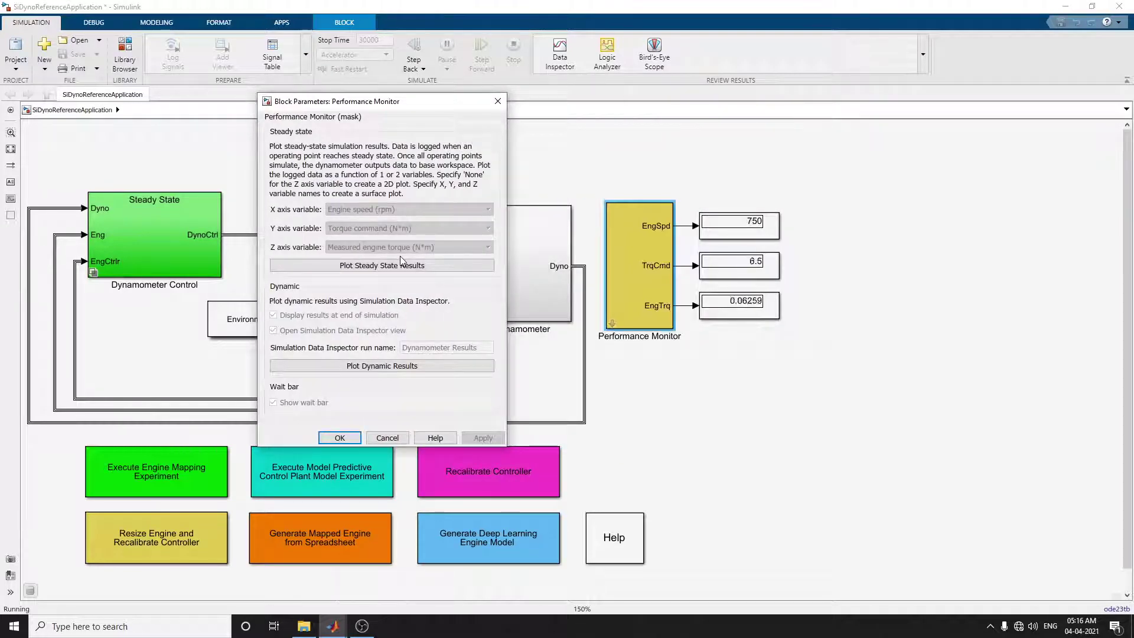
{"action": "left_click", "coordinate": [336, 627]}
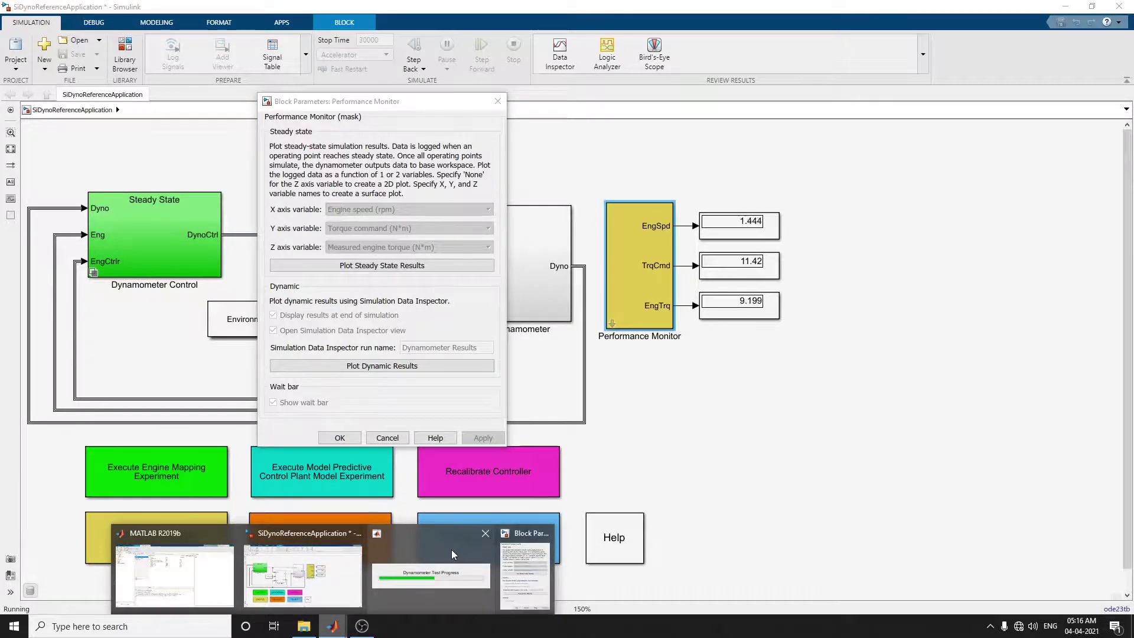
{"action": "left_click", "coordinate": [451, 549]}
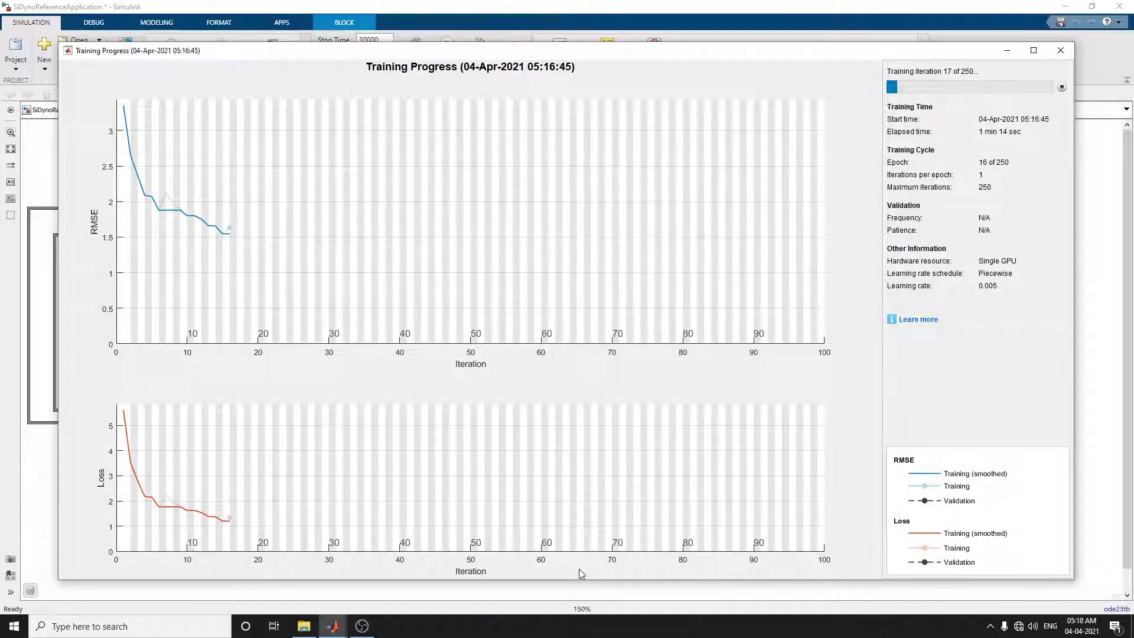
Try to plot the steady-state results from the Performance Monitor block's parameters, using engine speed, torque command and measured engine torque
{"action": "left_click", "coordinate": [1006, 54]}
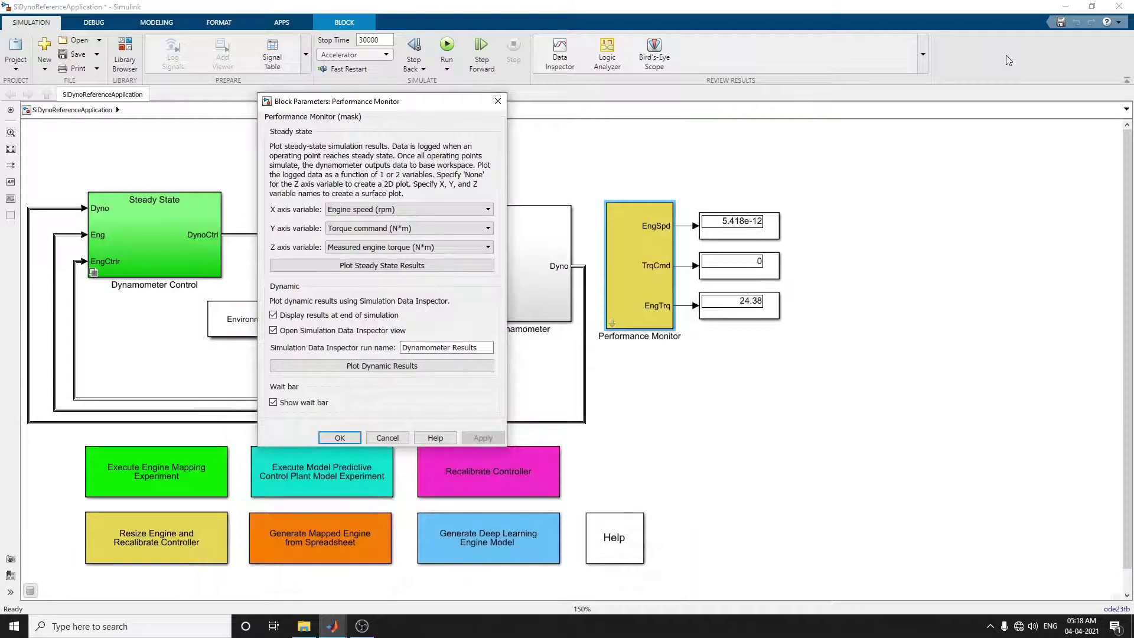
{"action": "left_click", "coordinate": [395, 272]}
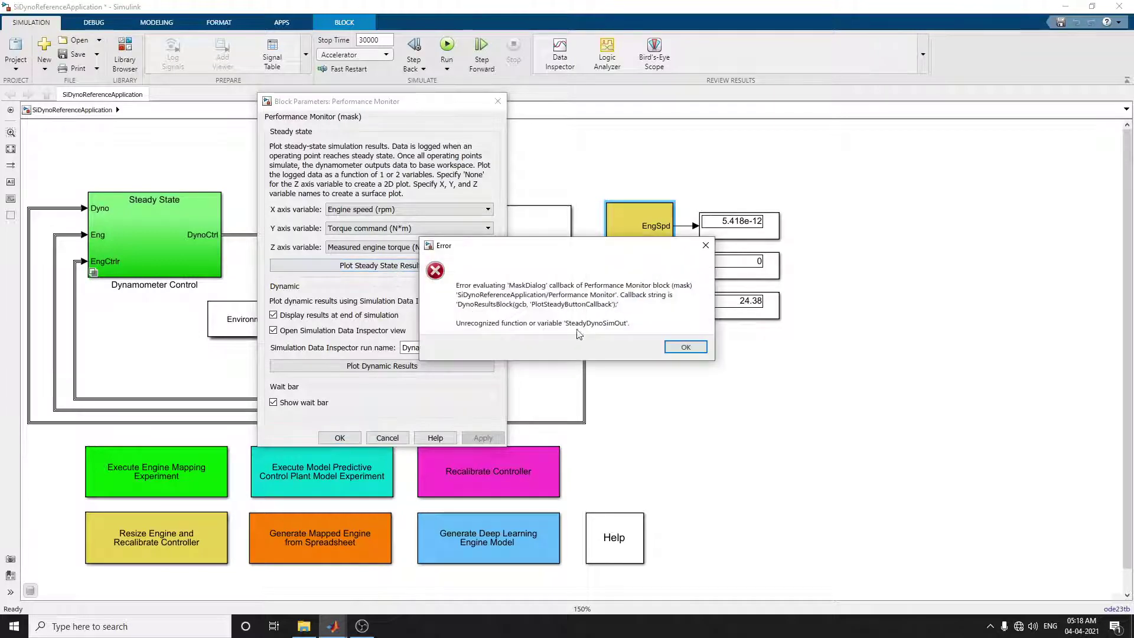
{"action": "left_click", "coordinate": [698, 352]}
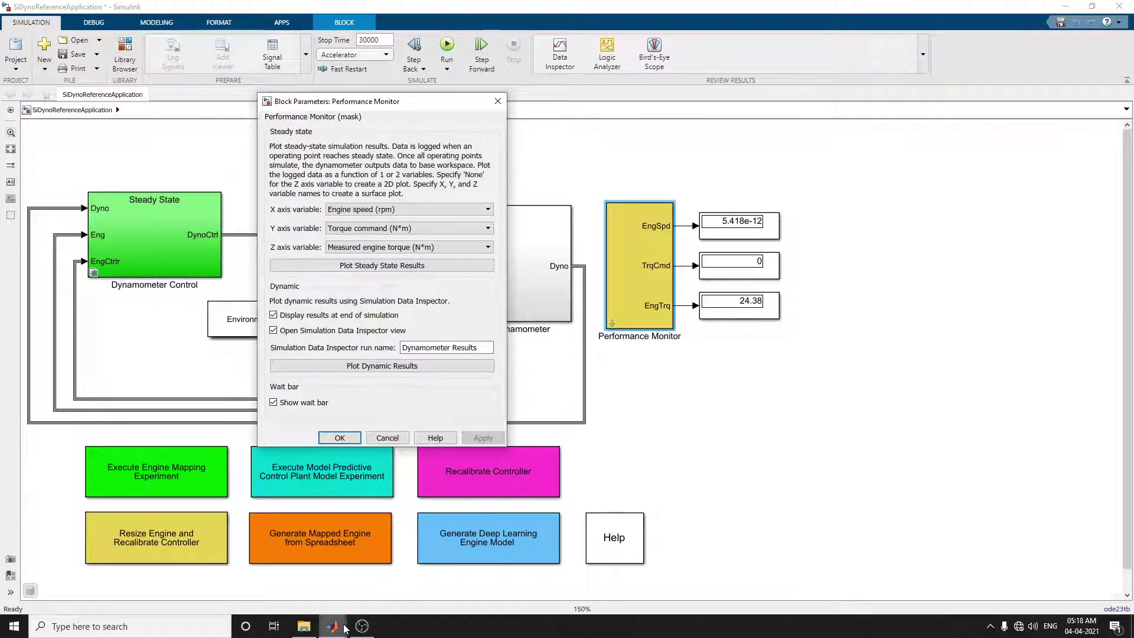
Review the RMSE and loss curves in the training progress window, and return to the dynamometer model
{"action": "mouse_move", "coordinate": [332, 624]}
{"action": "mouse_move", "coordinate": [408, 583]}
{"action": "mouse_move", "coordinate": [455, 575]}
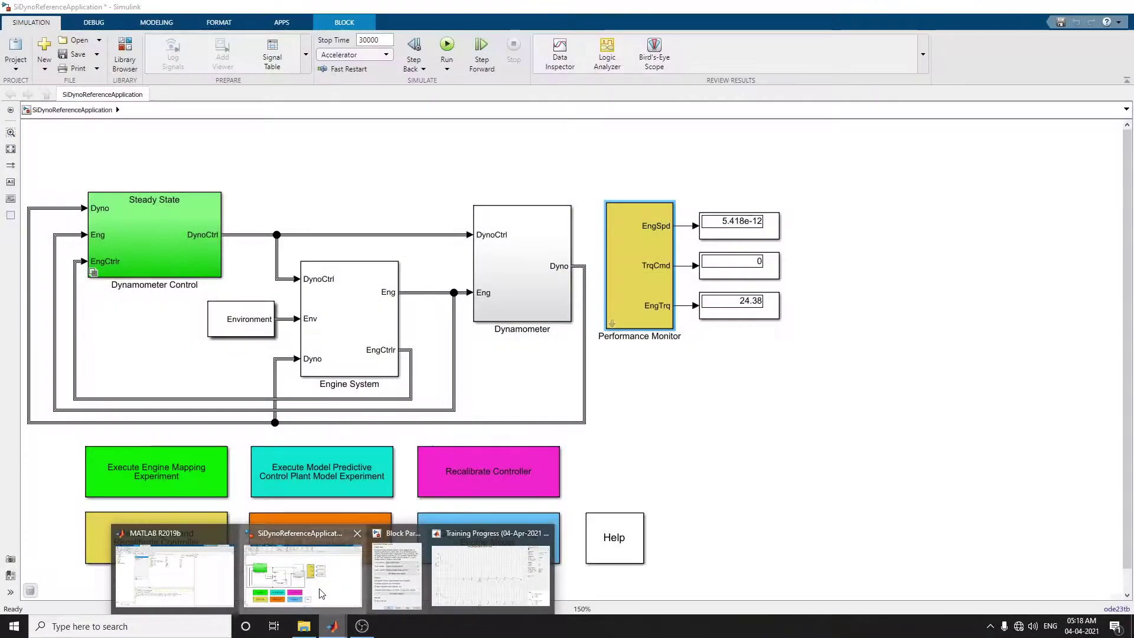
{"action": "left_click", "coordinate": [302, 576]}
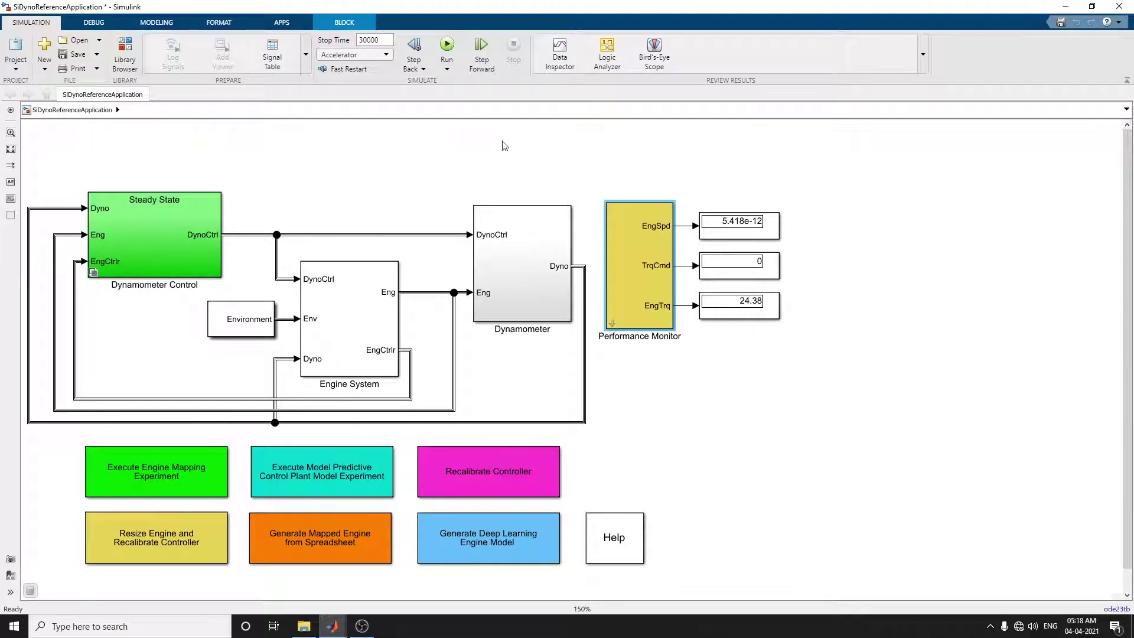
{"action": "mouse_move", "coordinate": [332, 625]}
{"action": "left_click", "coordinate": [447, 588]}
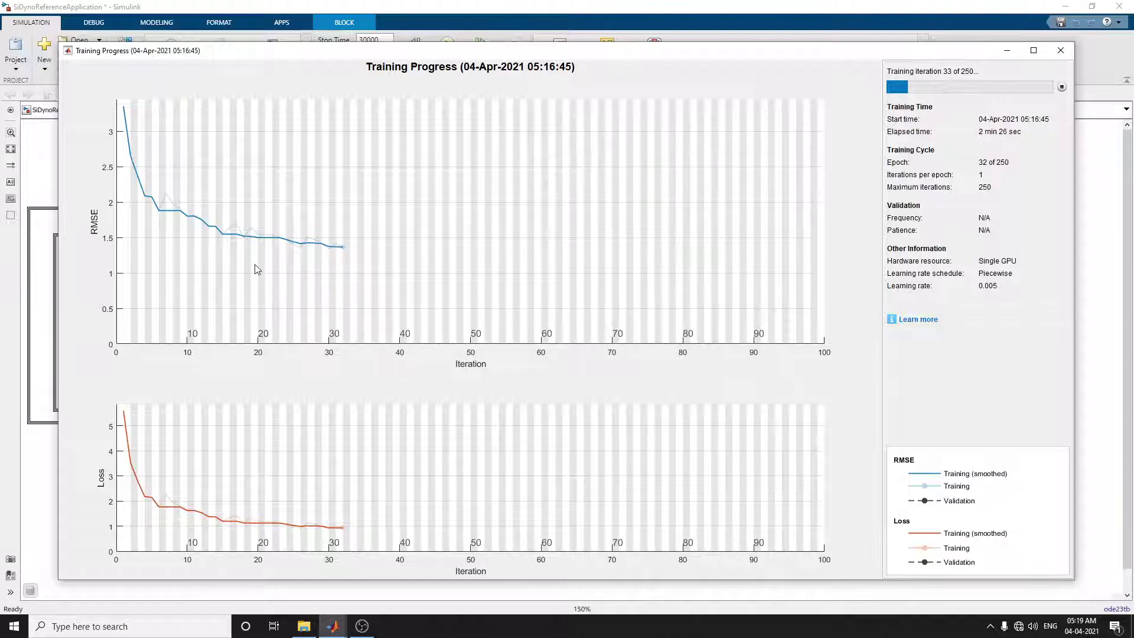
{"action": "left_click", "coordinate": [43, 161]}
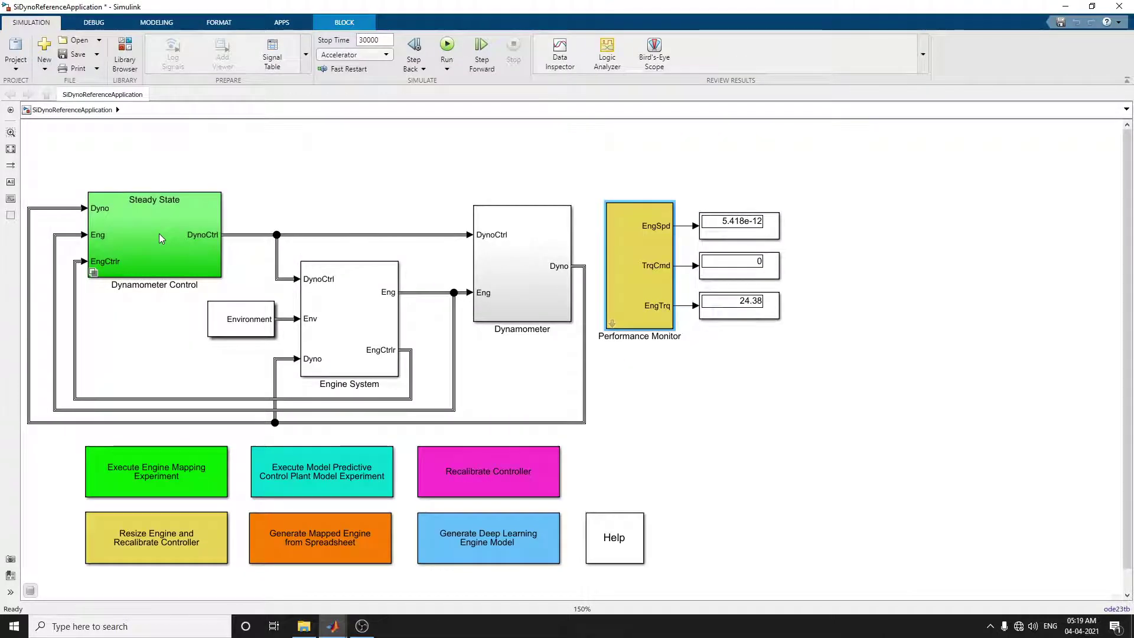
Open the Engine System subsystem and view the available simulation modes without changing the Accelerator setting
{"action": "left_click", "coordinate": [461, 303]}
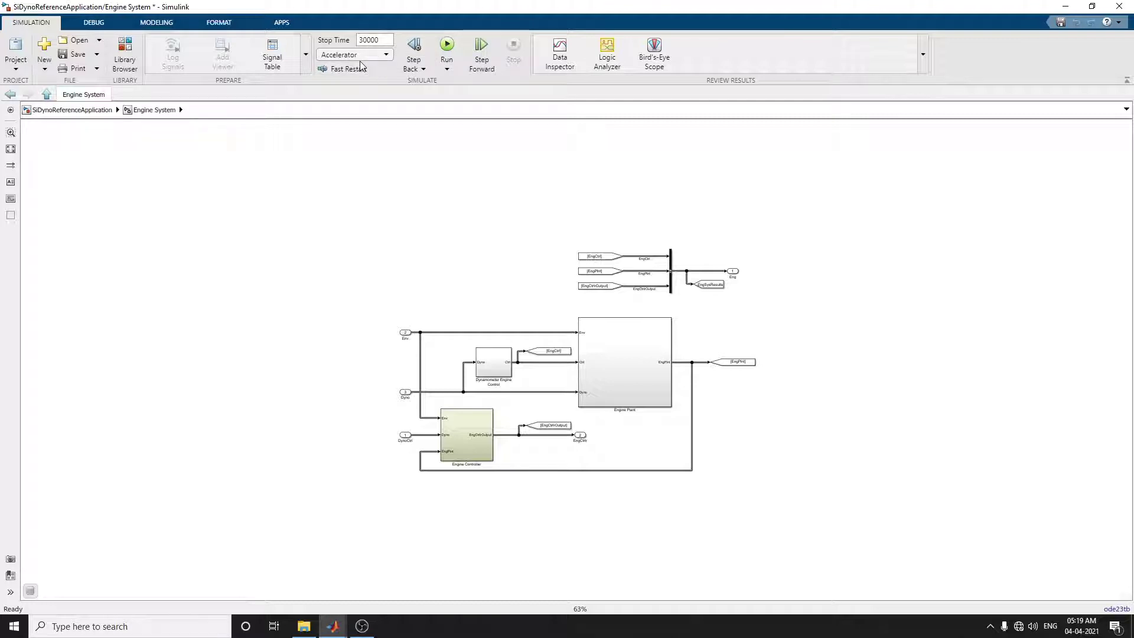
{"action": "left_click", "coordinate": [362, 59]}
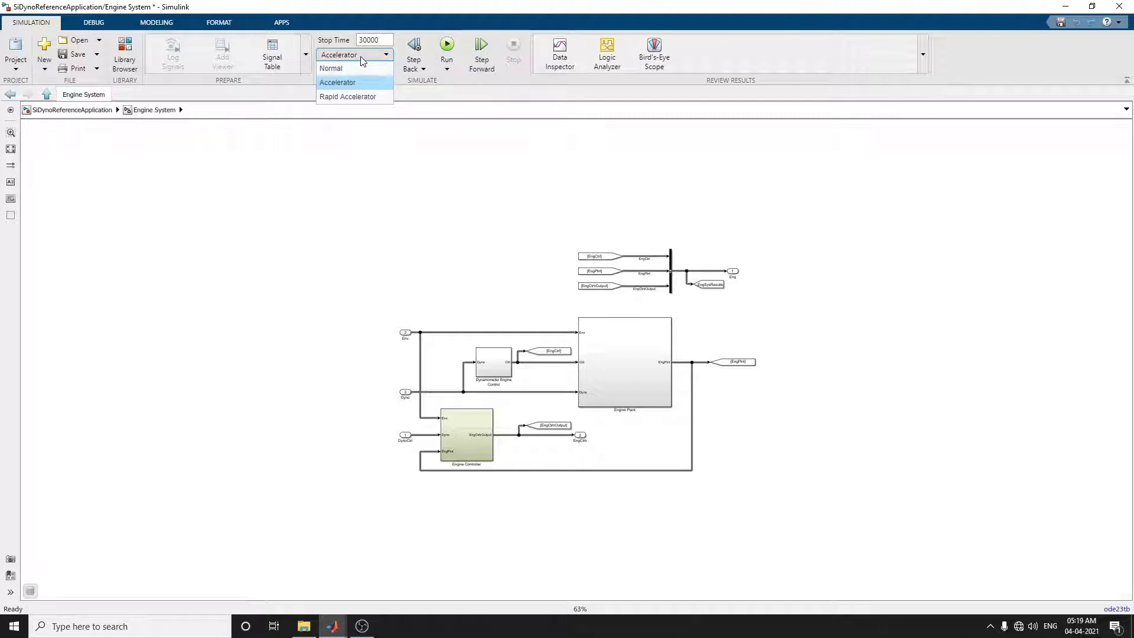
{"action": "left_click", "coordinate": [362, 59]}
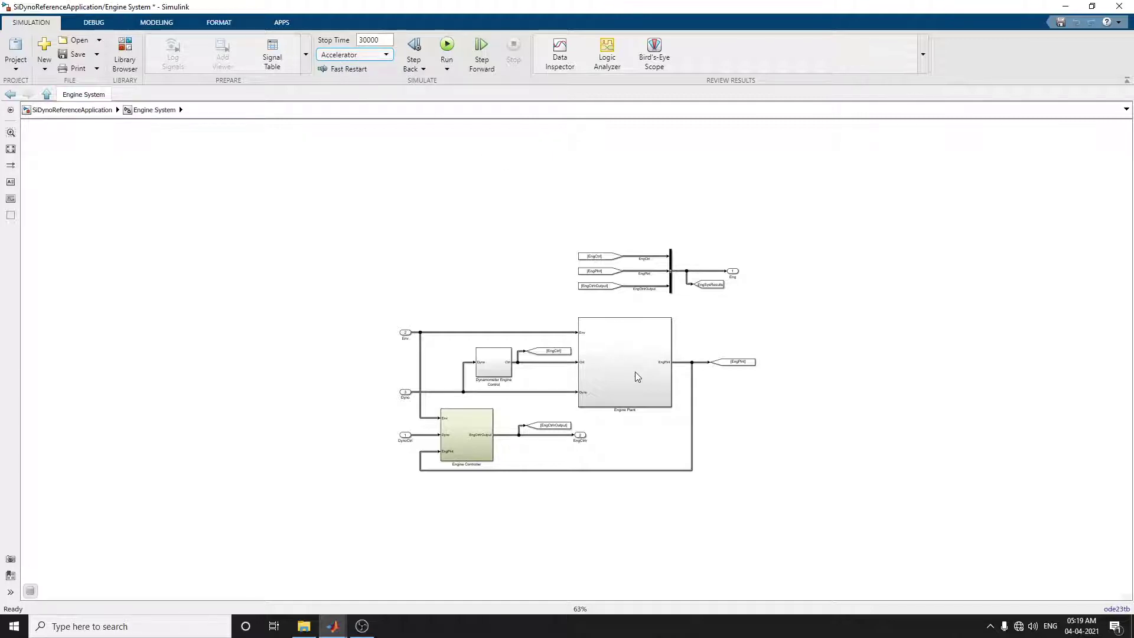
{"action": "scroll", "coordinate": [638, 377], "scroll_direction": "up", "scroll_amount": 2}
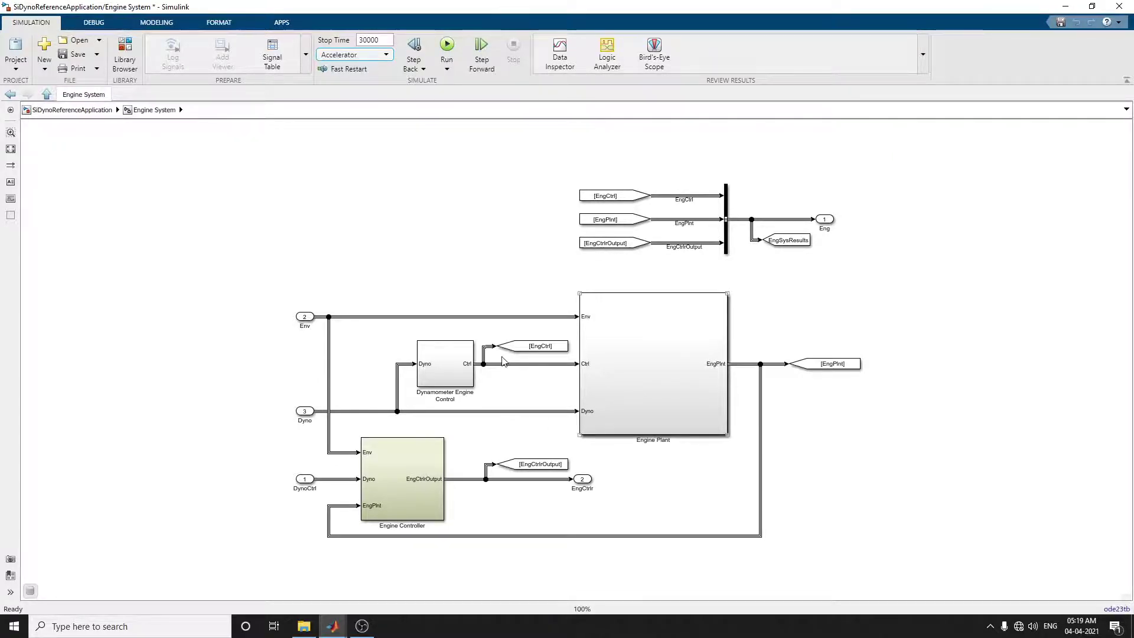
Inspect the contents of the Engine Plant subsystem and go back up to Engine System
{"action": "double_click", "coordinate": [661, 357]}
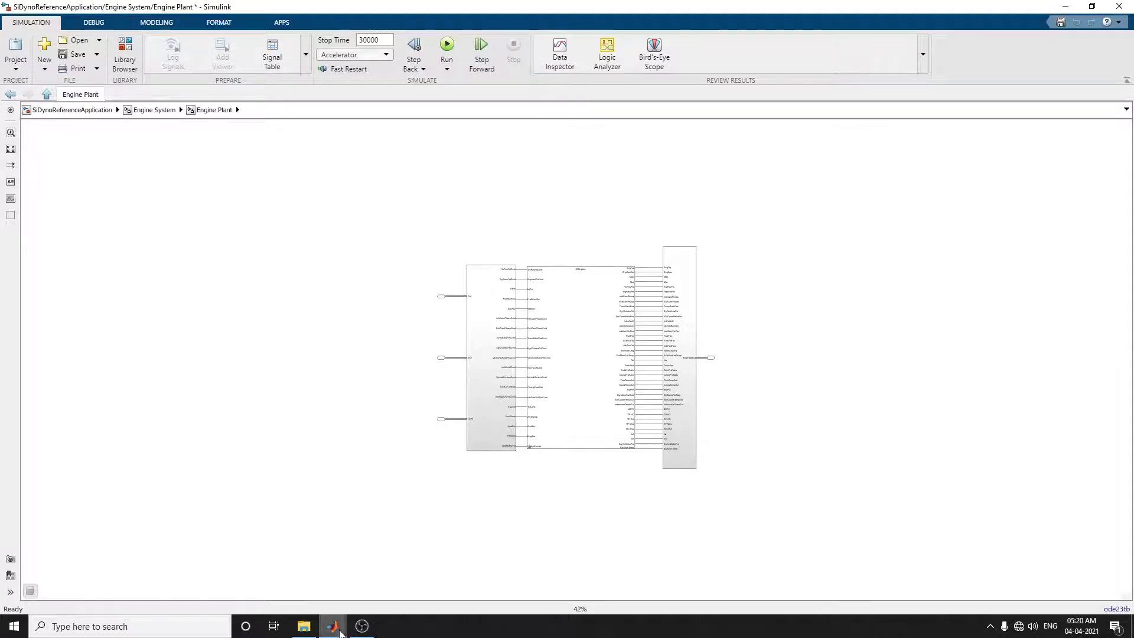
{"action": "mouse_move", "coordinate": [341, 633]}
{"action": "key", "text": "space"}
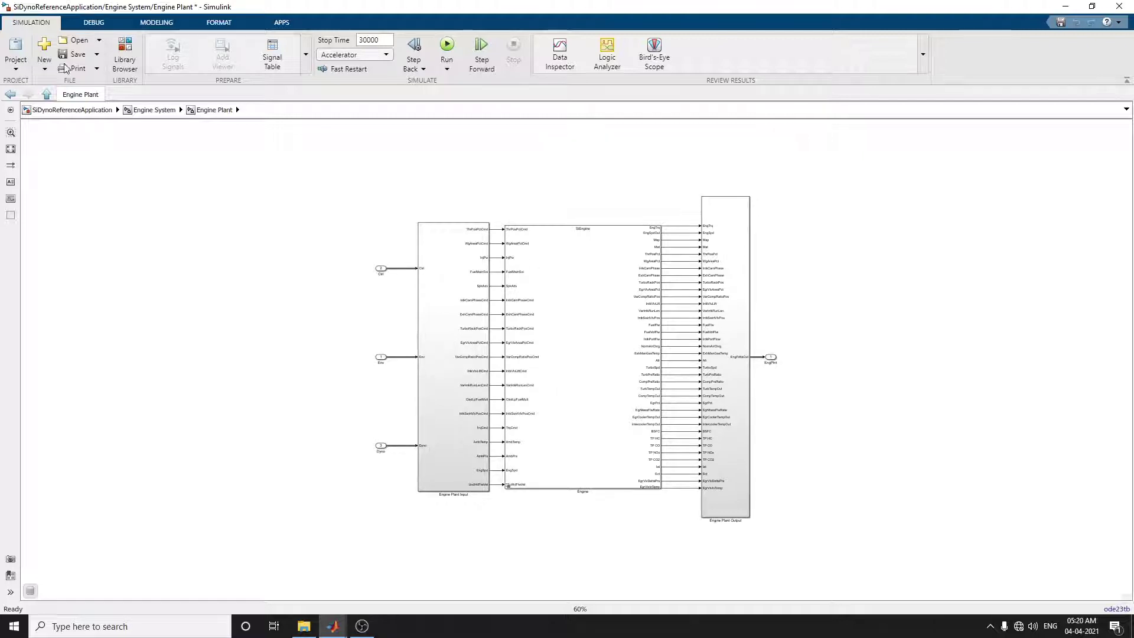
{"action": "left_click", "coordinate": [10, 95]}
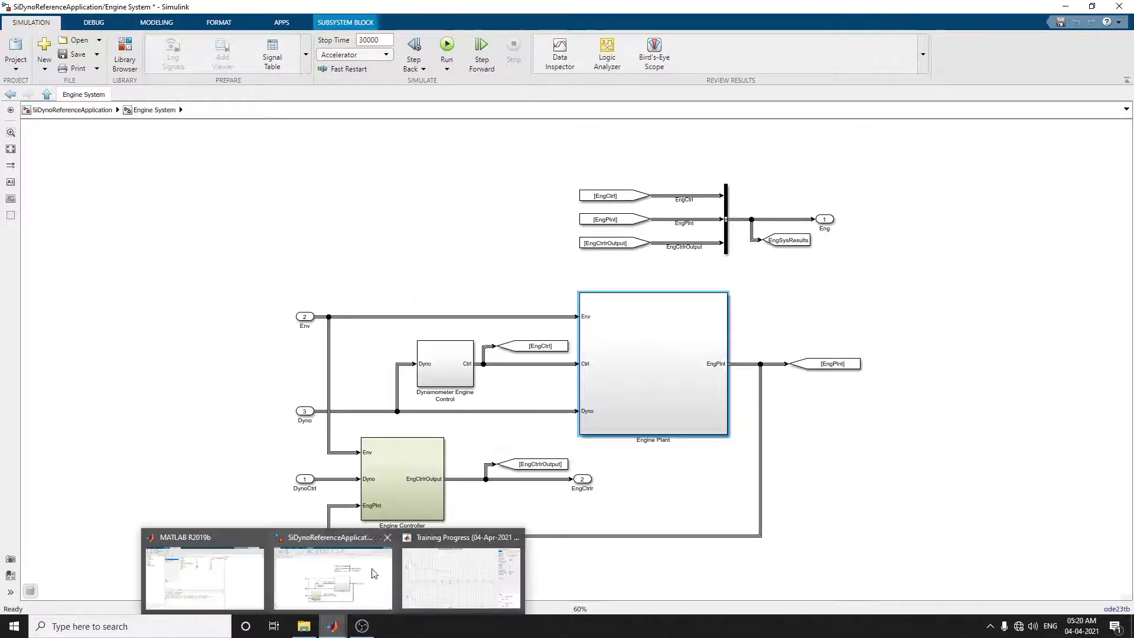
Inspect the contents of the Engine Controller subsystem and go back to the top level of the model
{"action": "double_click", "coordinate": [398, 473]}
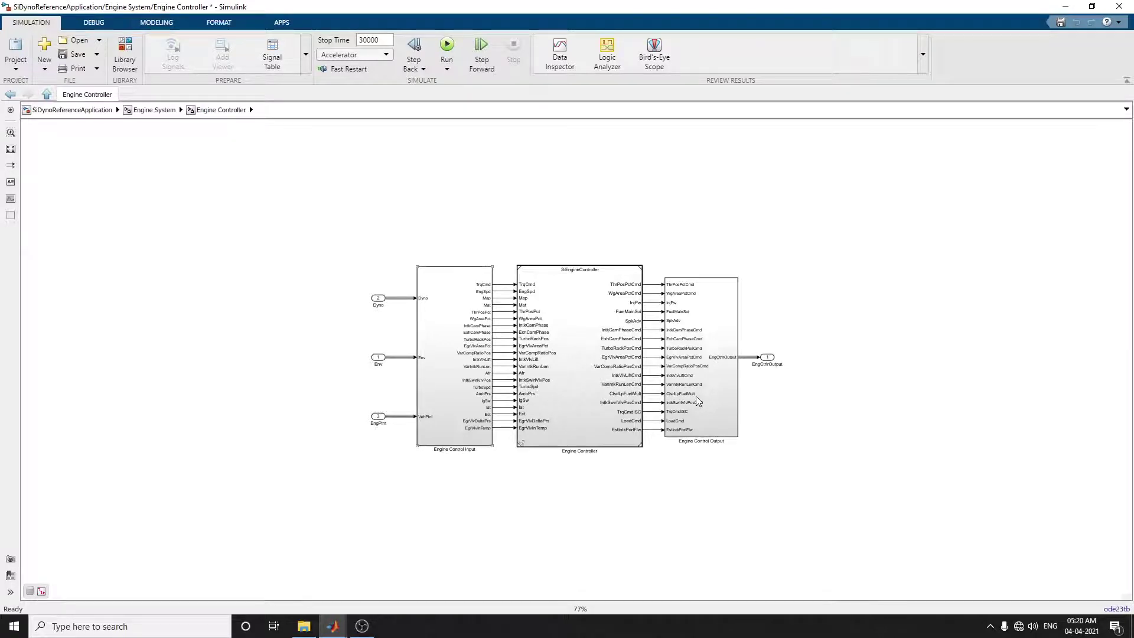
{"action": "left_click", "coordinate": [9, 95]}
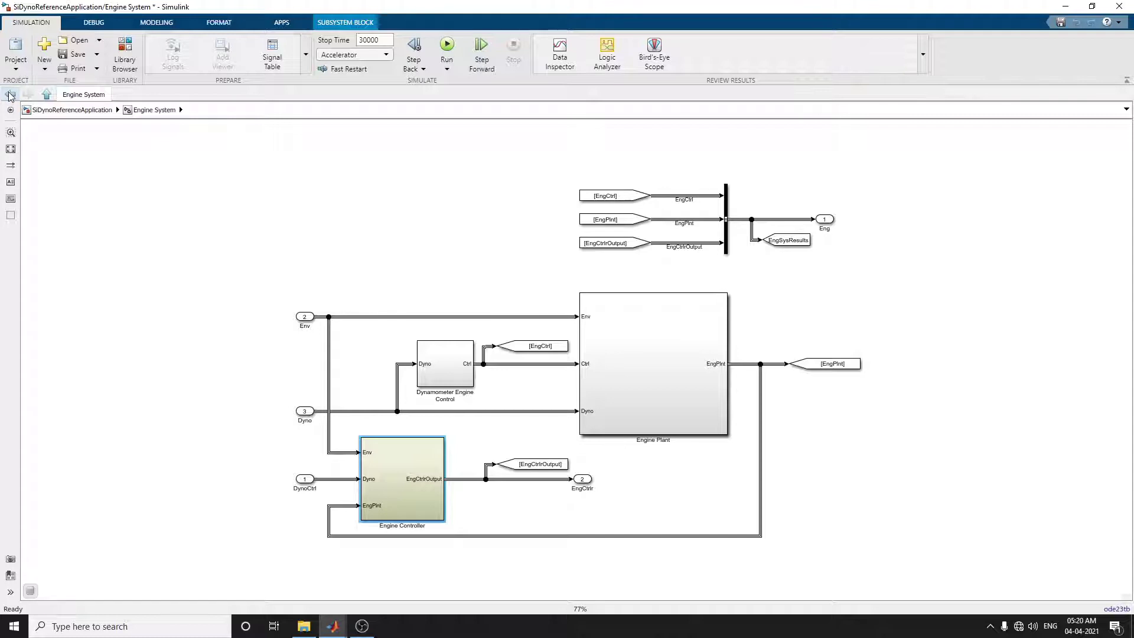
{"action": "left_click", "coordinate": [9, 95]}
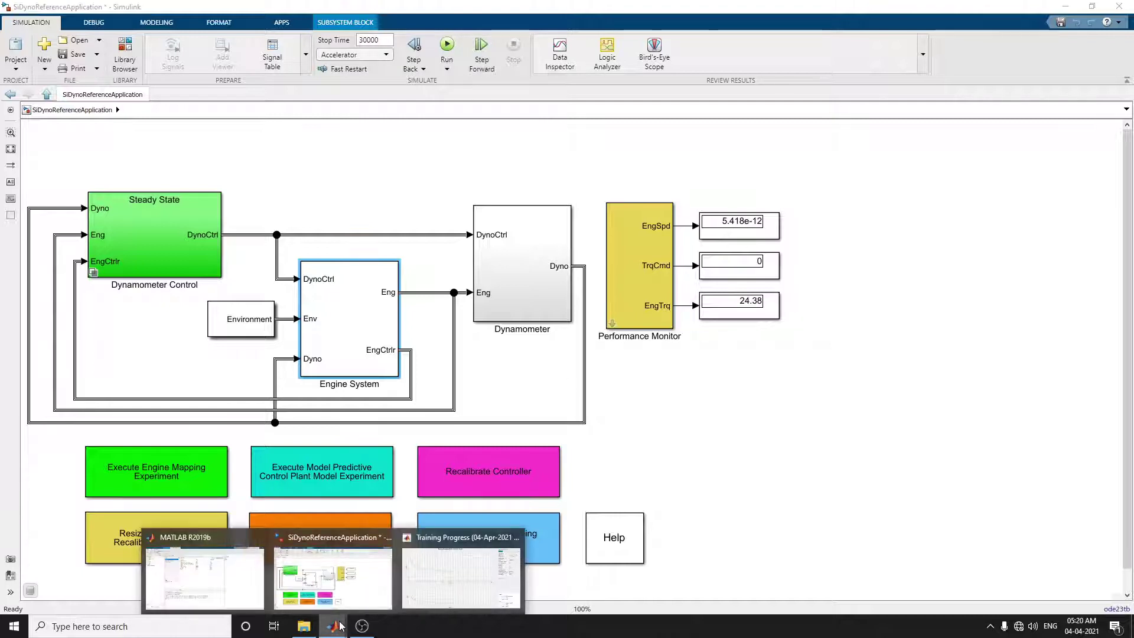
Stop the deep learning network training early and bring the training progress window back to the front
{"action": "left_click", "coordinate": [460, 575]}
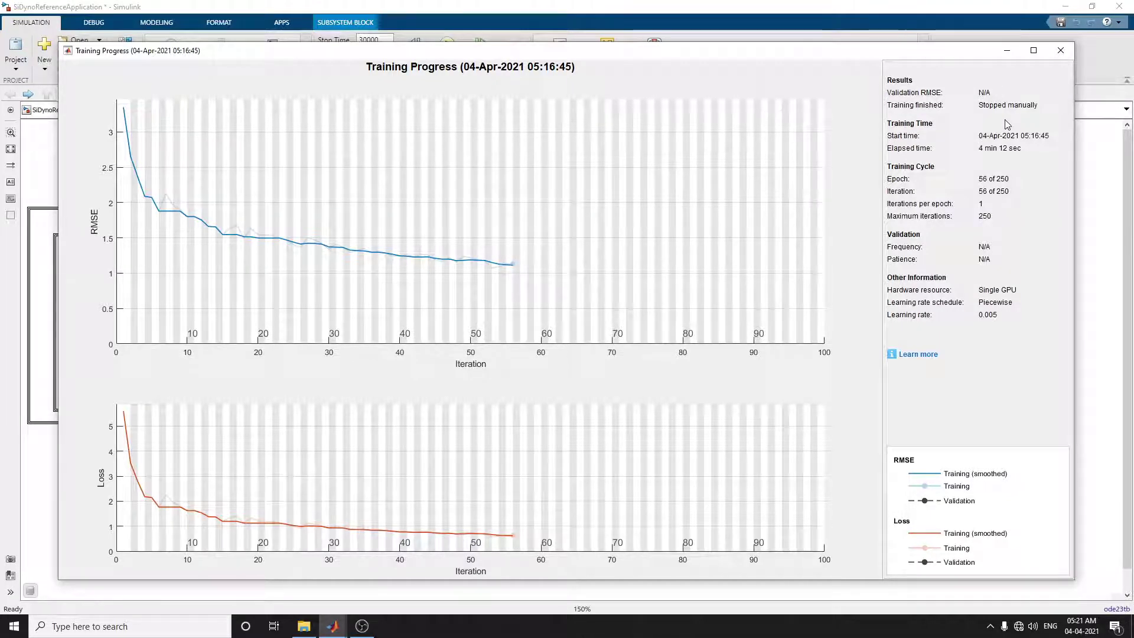
{"action": "left_click", "coordinate": [1097, 219]}
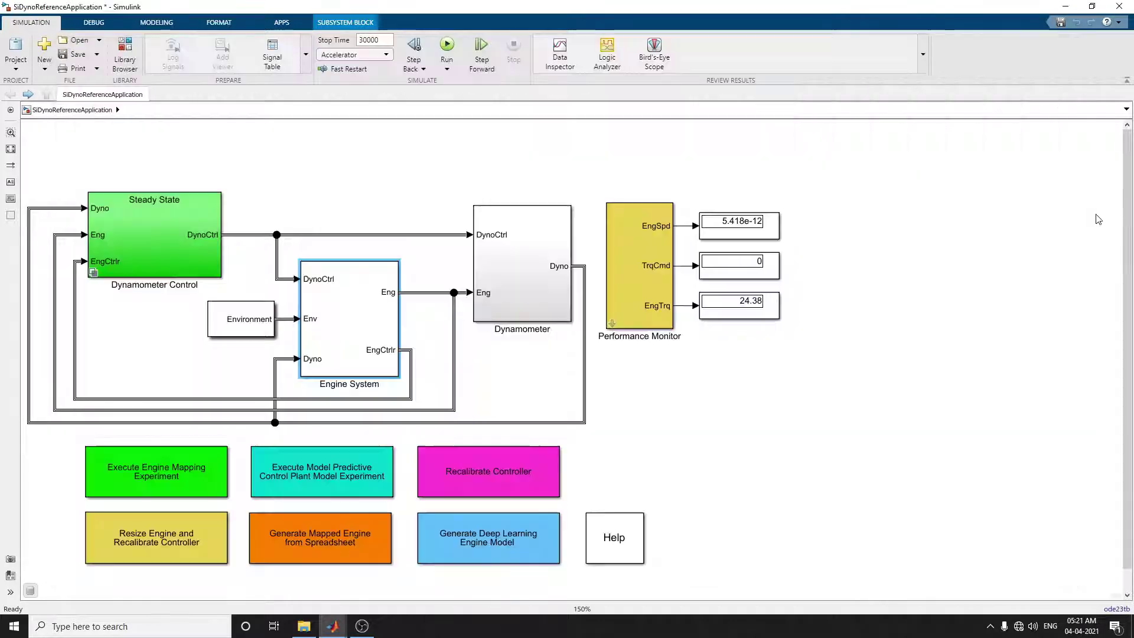
{"action": "mouse_move", "coordinate": [334, 627]}
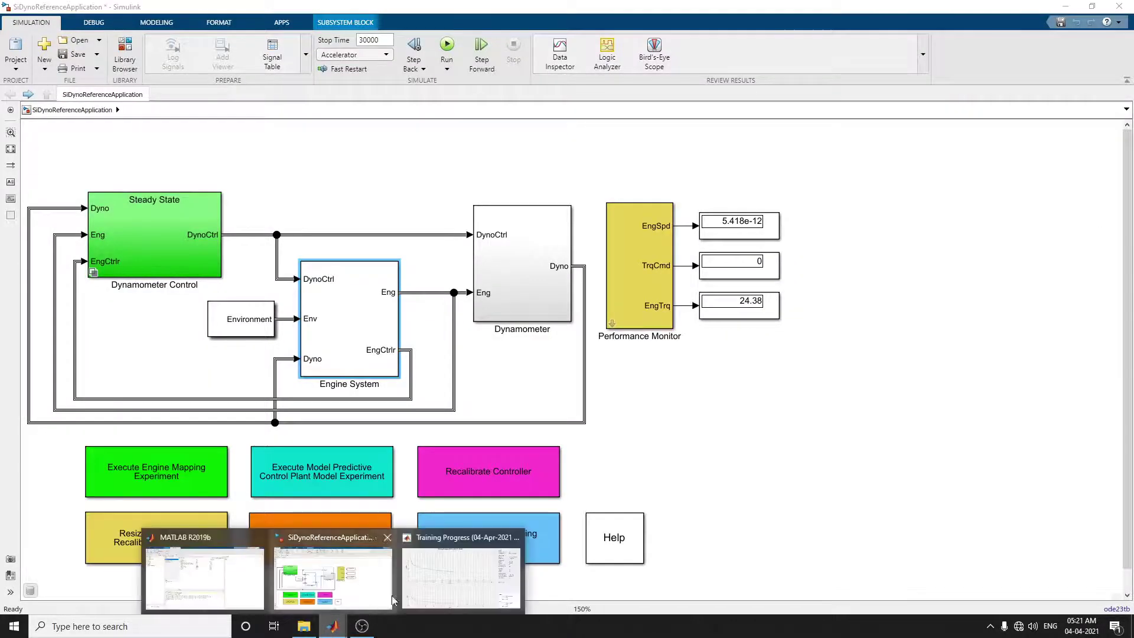
{"action": "left_click", "coordinate": [430, 581]}
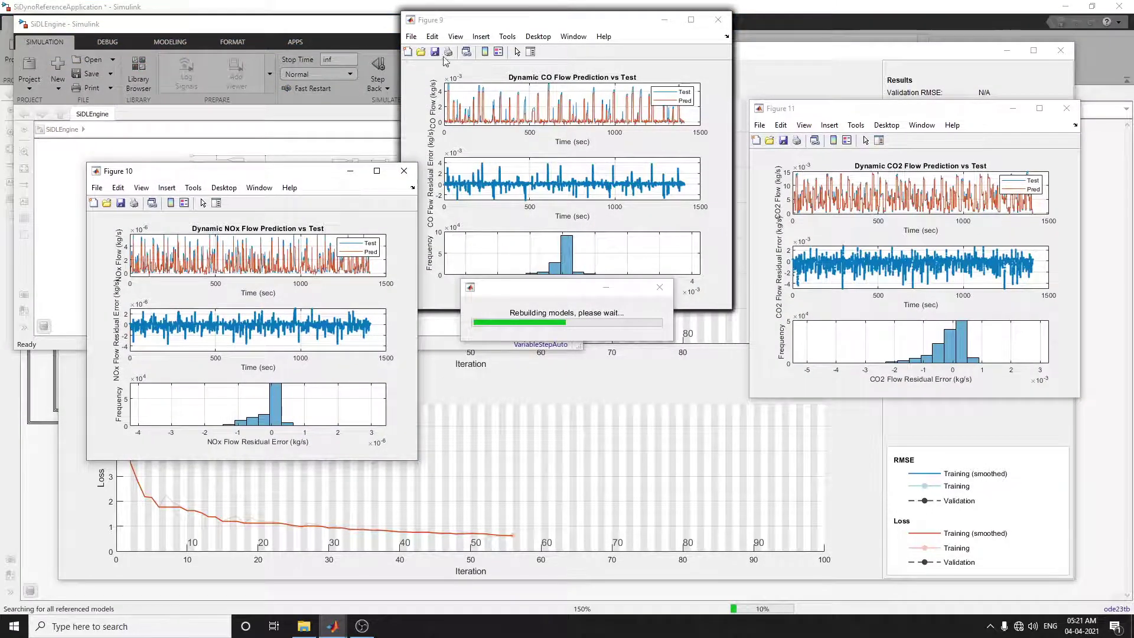
Spread out the stacked prediction figures, including the NOx, CO and CO2 flow plots, to compare prediction against test data
{"action": "left_click_drag", "start_coordinate": [115, 173], "coordinate": [52, 18]}
{"action": "left_click_drag", "start_coordinate": [444, 24], "coordinate": [64, 318]}
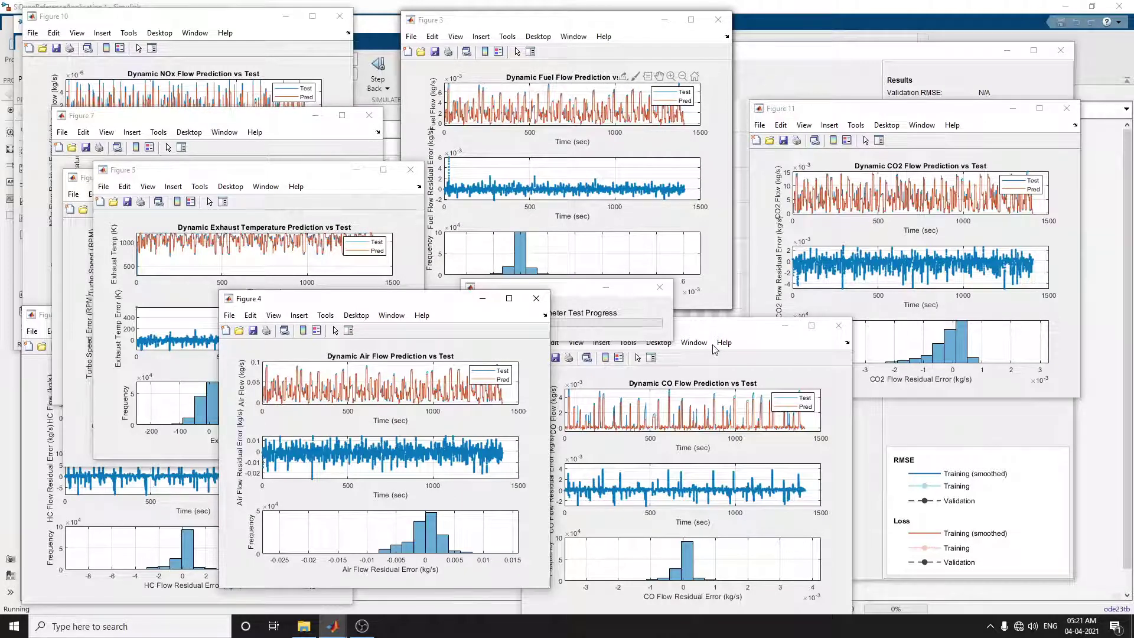
{"action": "left_click", "coordinate": [863, 112]}
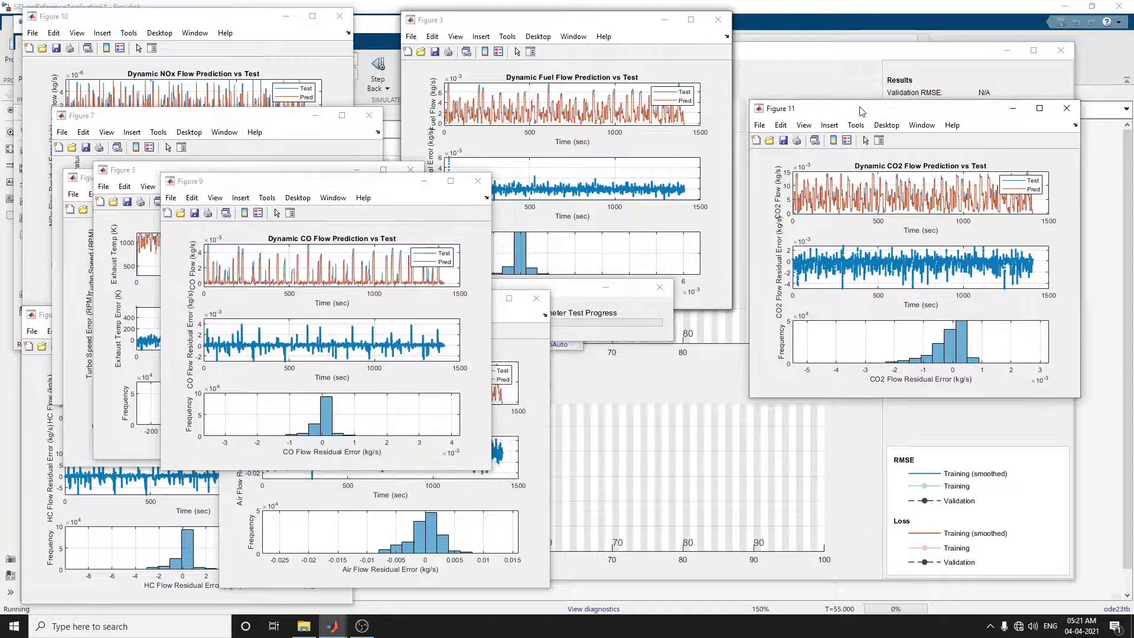
{"action": "left_click_drag", "start_coordinate": [863, 111], "coordinate": [667, 119]}
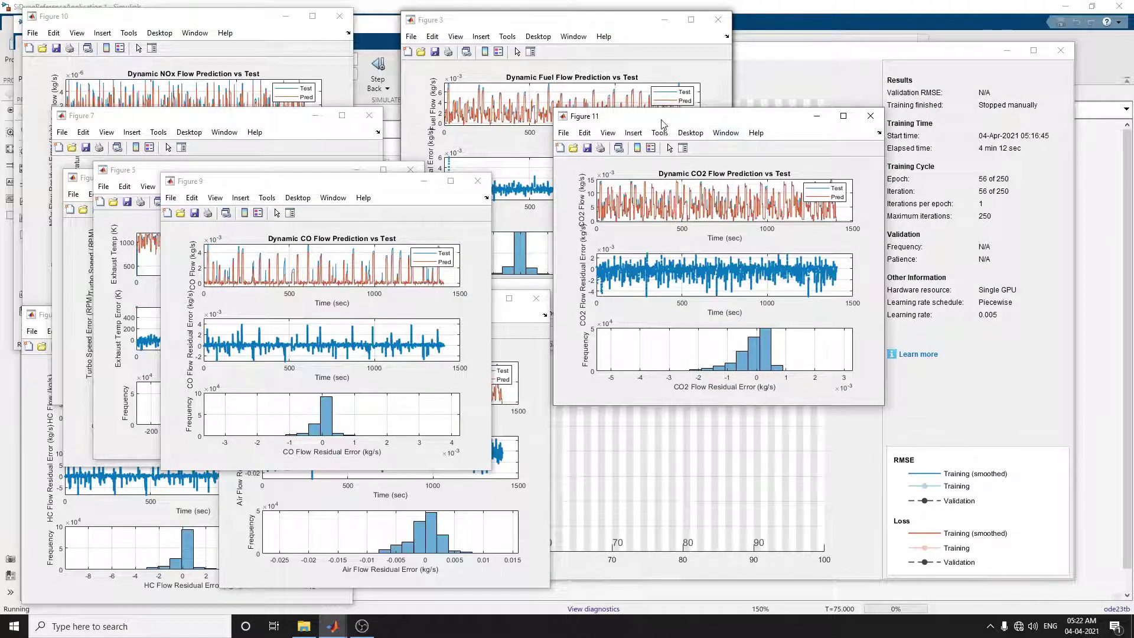
{"action": "left_click_drag", "start_coordinate": [665, 118], "coordinate": [944, 207]}
Move the fuel flow, MAP and torque prediction figures apart to view their prediction, residual error and histogram plots
{"action": "left_click_drag", "start_coordinate": [581, 27], "coordinate": [665, 138]}
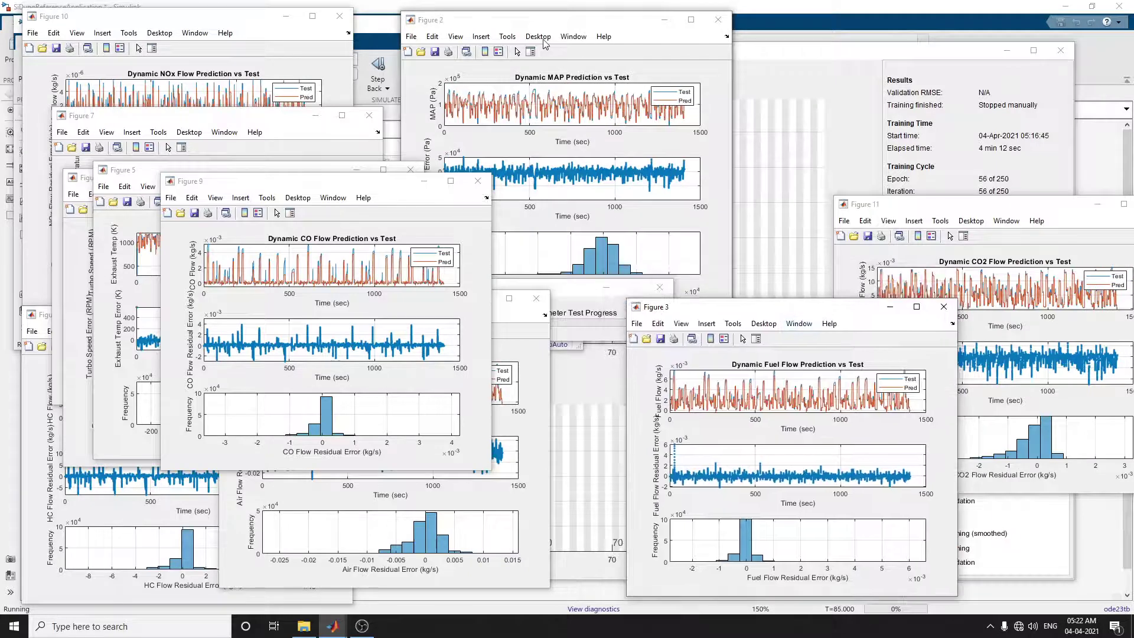
{"action": "left_click_drag", "start_coordinate": [577, 25], "coordinate": [873, 35]}
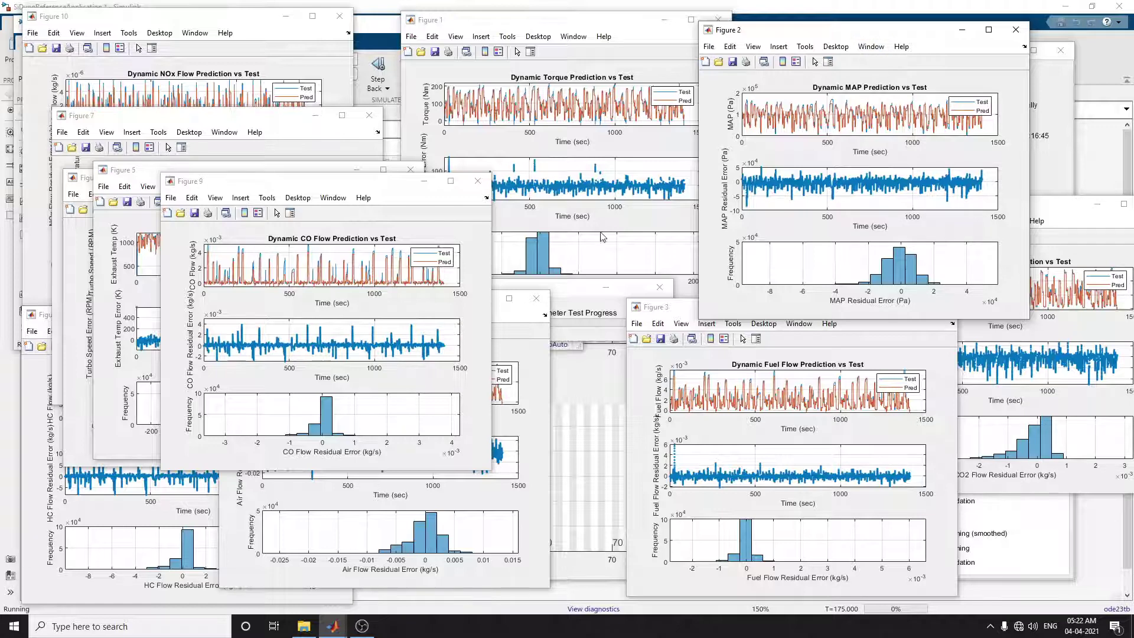
{"action": "left_click_drag", "start_coordinate": [805, 33], "coordinate": [331, 324]}
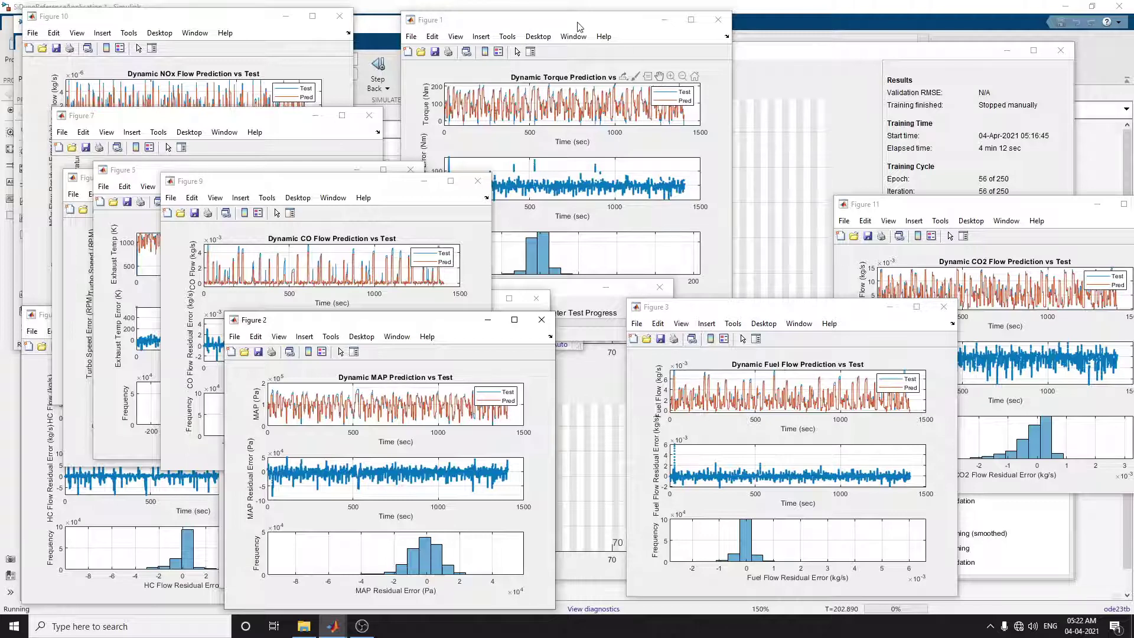
{"action": "left_click_drag", "start_coordinate": [589, 24], "coordinate": [584, 102]}
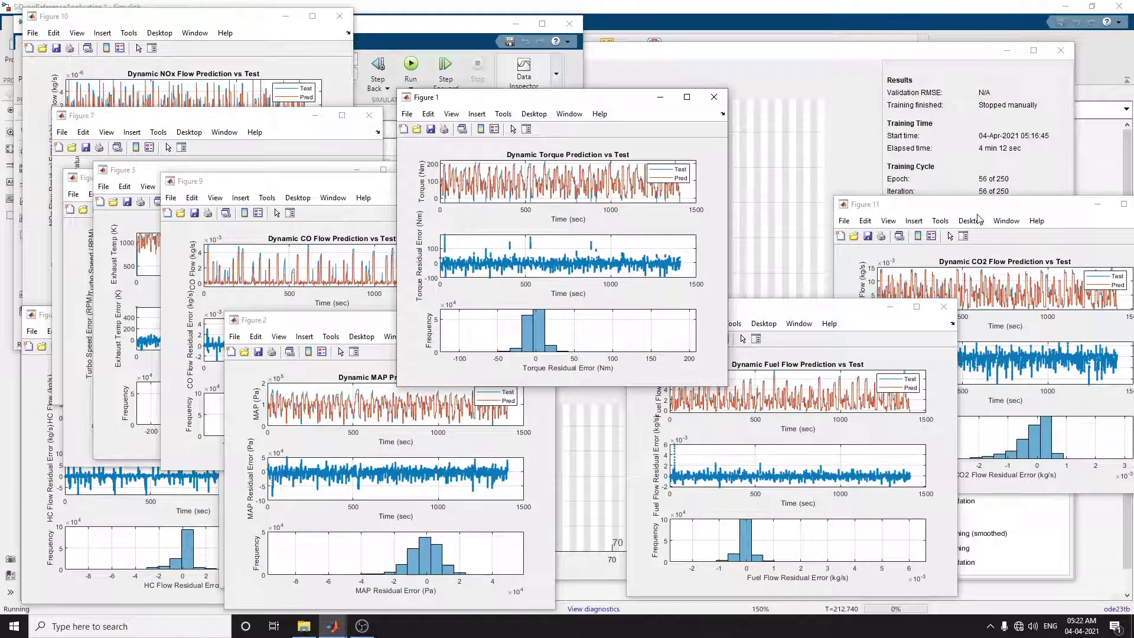
Reposition the CO2 flow figure, and bring the training progress window and the NOx flow figure to the front
{"action": "left_click_drag", "start_coordinate": [980, 204], "coordinate": [666, 178]}
{"action": "left_click", "coordinate": [787, 76]}
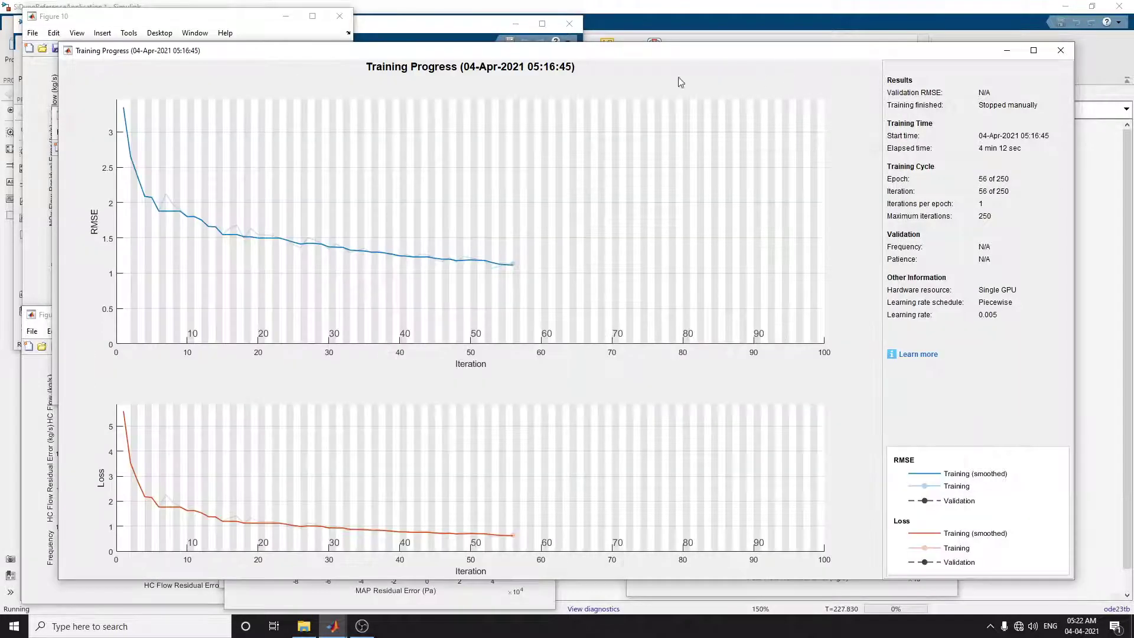
{"action": "left_click", "coordinate": [195, 25]}
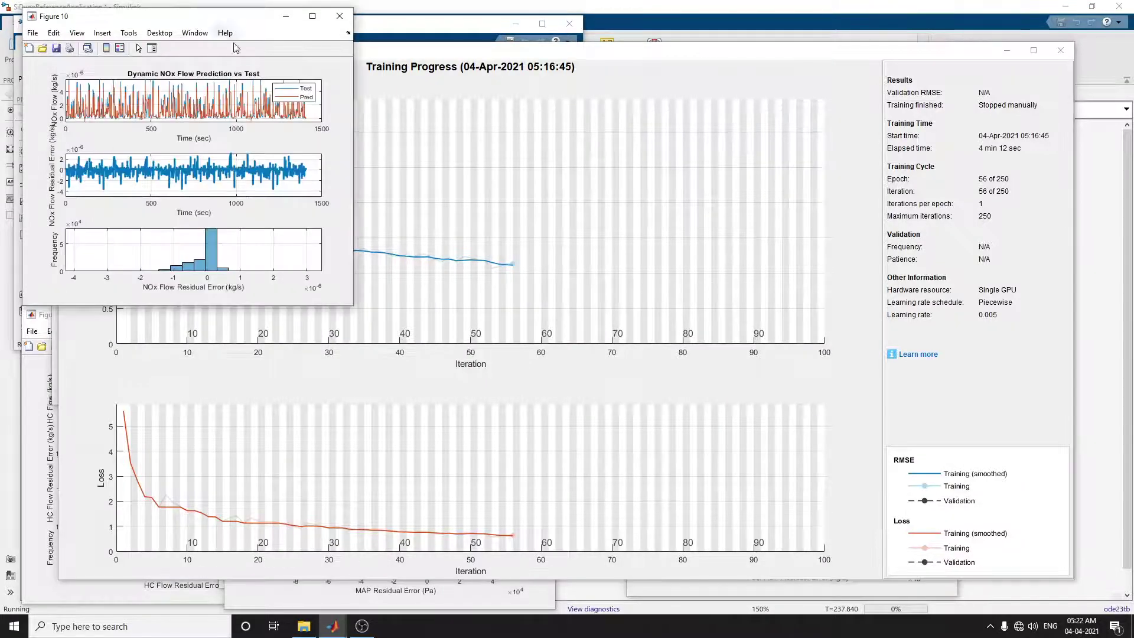
{"action": "mouse_move", "coordinate": [332, 624]}
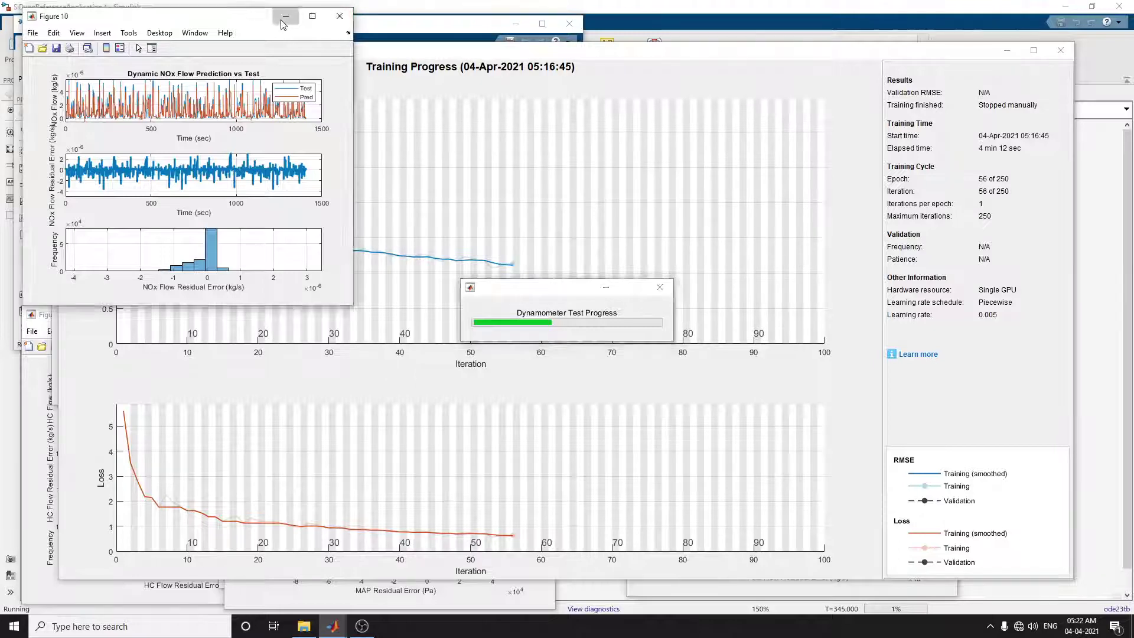
Minimize the NOx flow figure and enlarge the fuel flow prediction figure to examine its prediction, residual error and histogram plots
{"action": "left_click", "coordinate": [285, 16]}
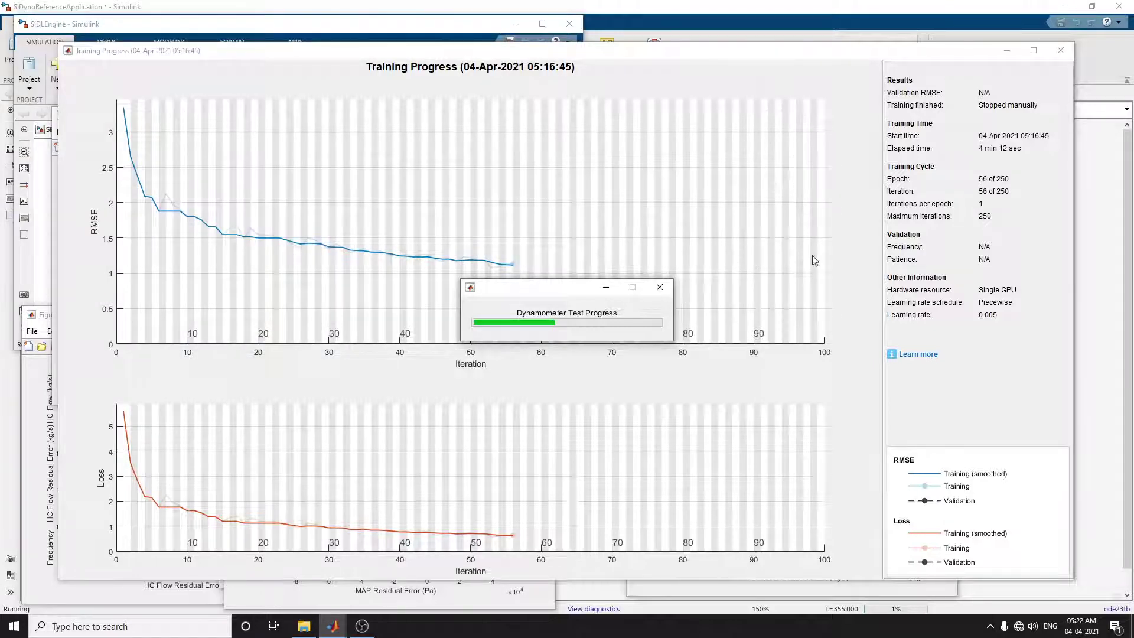
{"action": "mouse_move", "coordinate": [333, 625]}
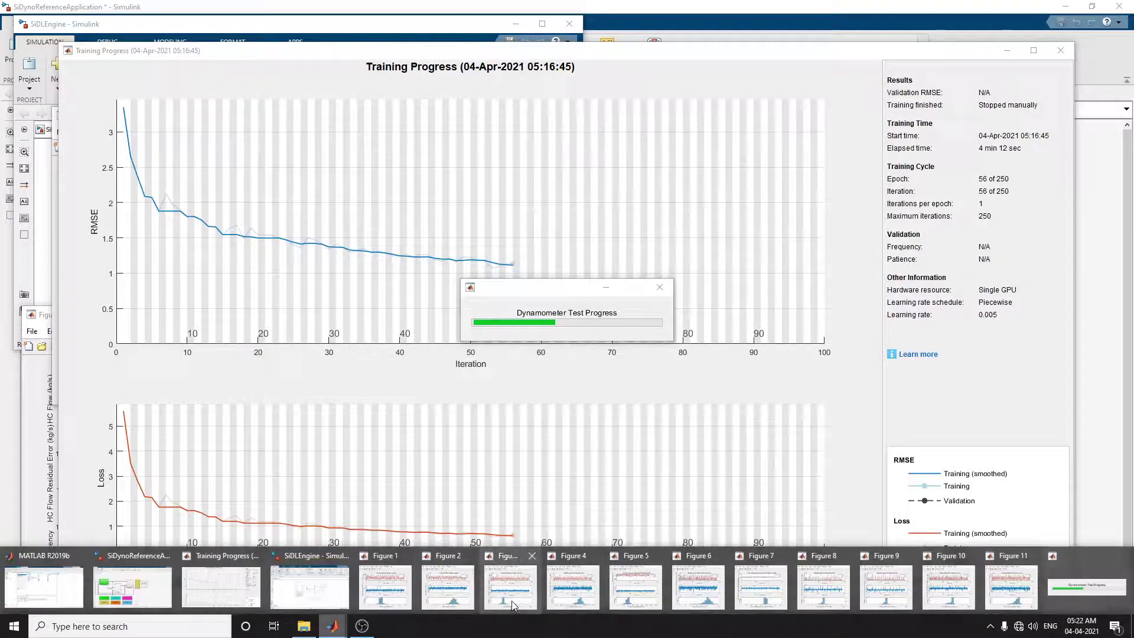
{"action": "left_click", "coordinate": [504, 599]}
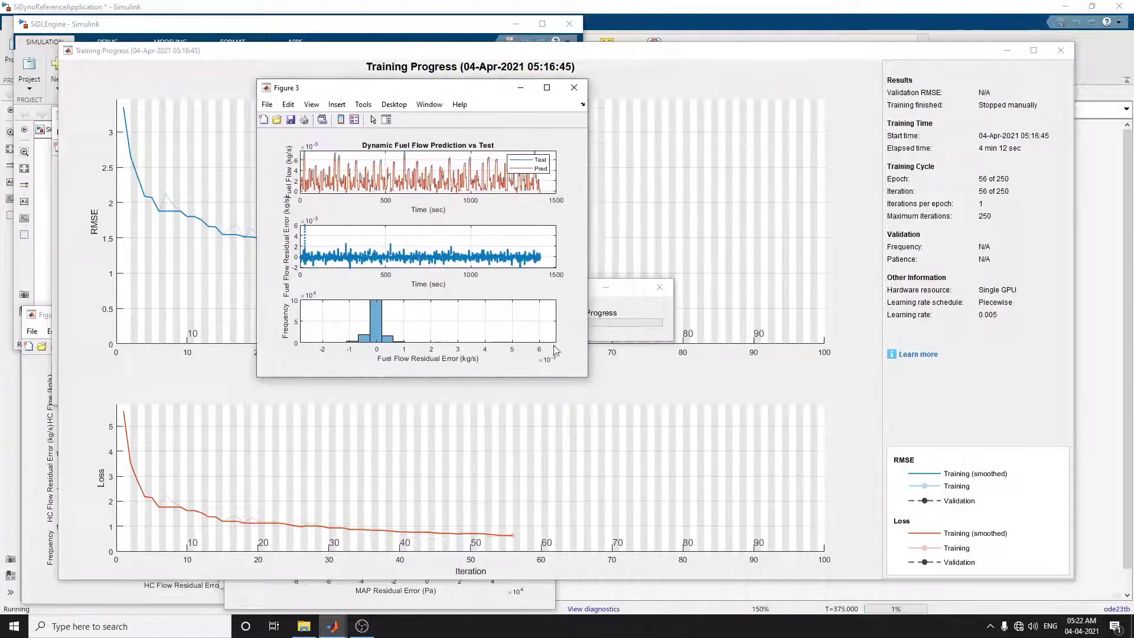
{"action": "left_click_drag", "start_coordinate": [583, 378], "coordinate": [784, 617]}
{"action": "mouse_move", "coordinate": [669, 319]}
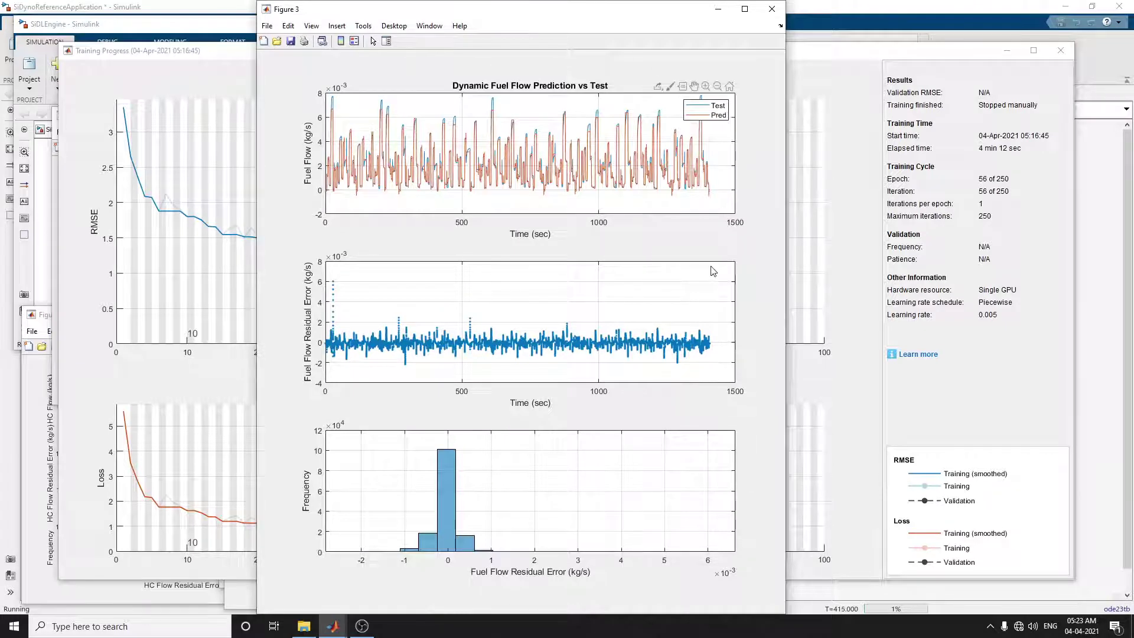
{"action": "mouse_move", "coordinate": [713, 270]}
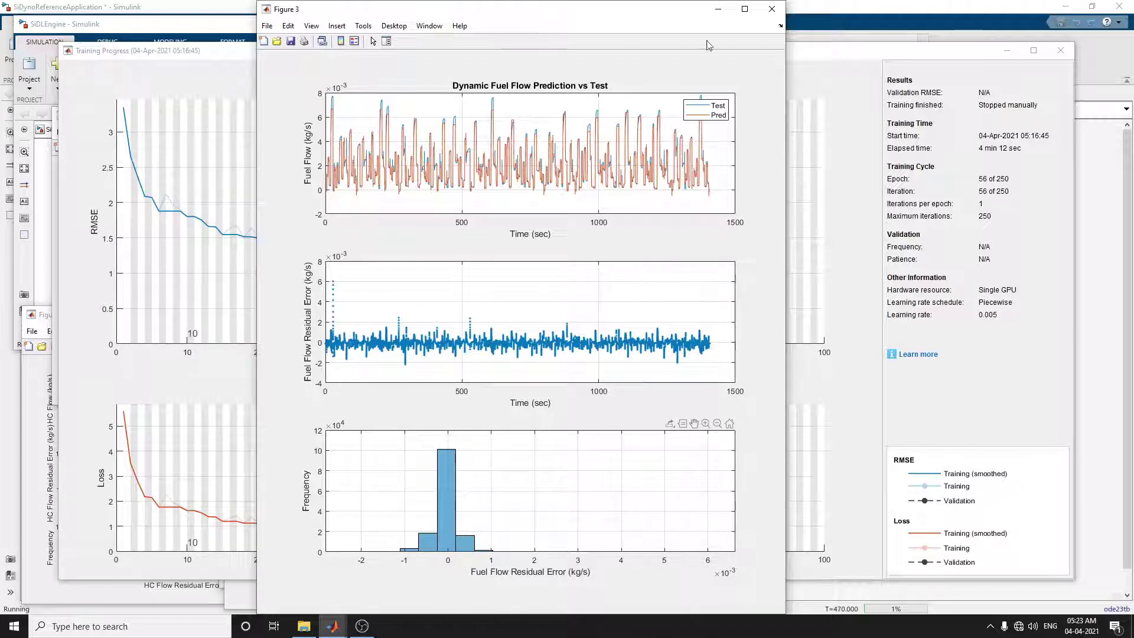
View the generated SiDLEngine model, return to the SiDynoReferenceApplication model and bring up the dynamometer test progress
{"action": "left_click", "coordinate": [333, 625]}
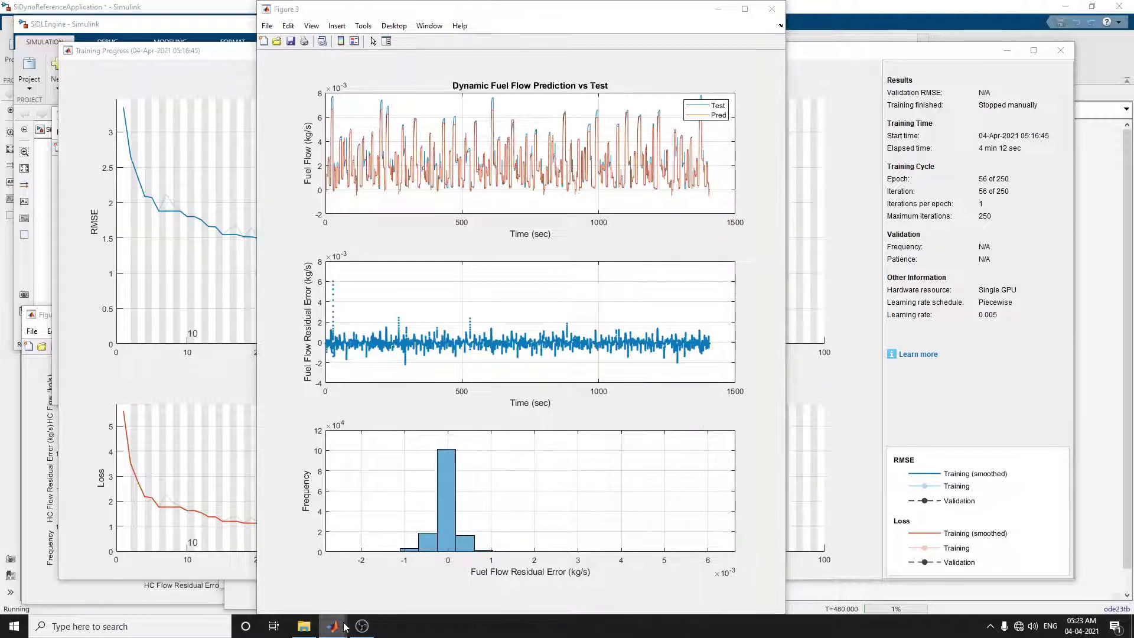
{"action": "left_click", "coordinate": [306, 581]}
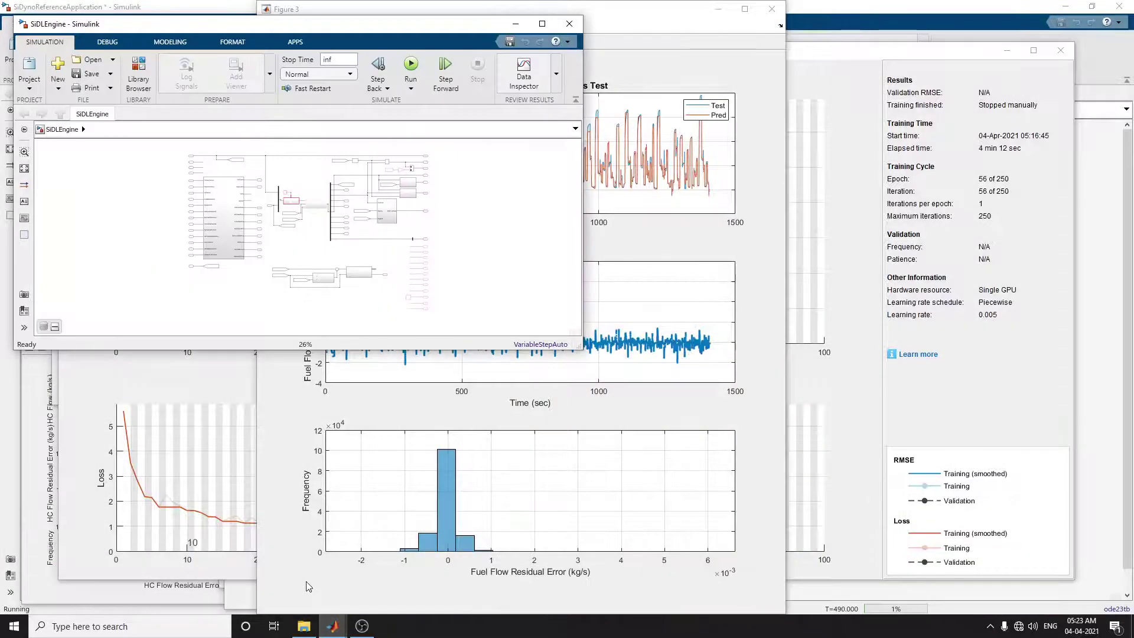
{"action": "left_click", "coordinate": [333, 625]}
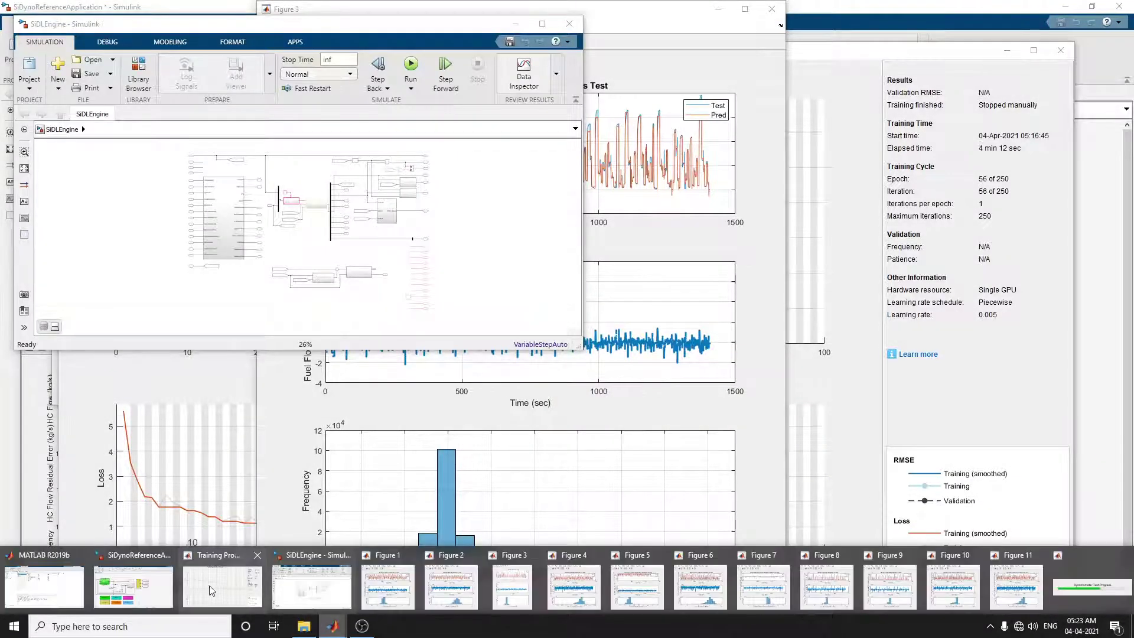
{"action": "left_click", "coordinate": [133, 586]}
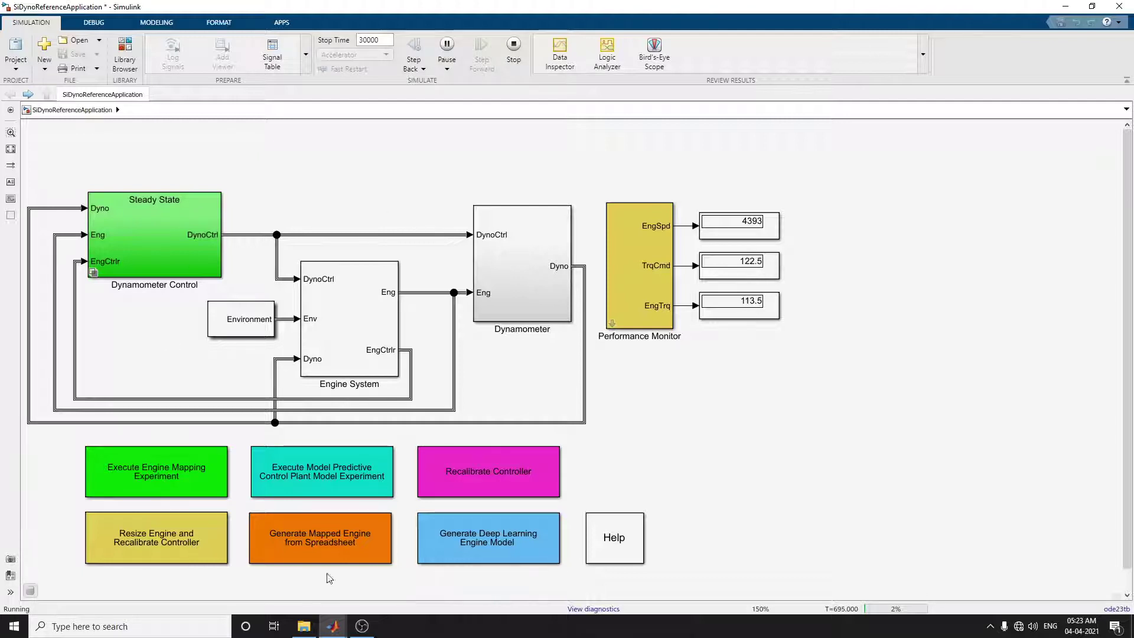
{"action": "mouse_move", "coordinate": [332, 627]}
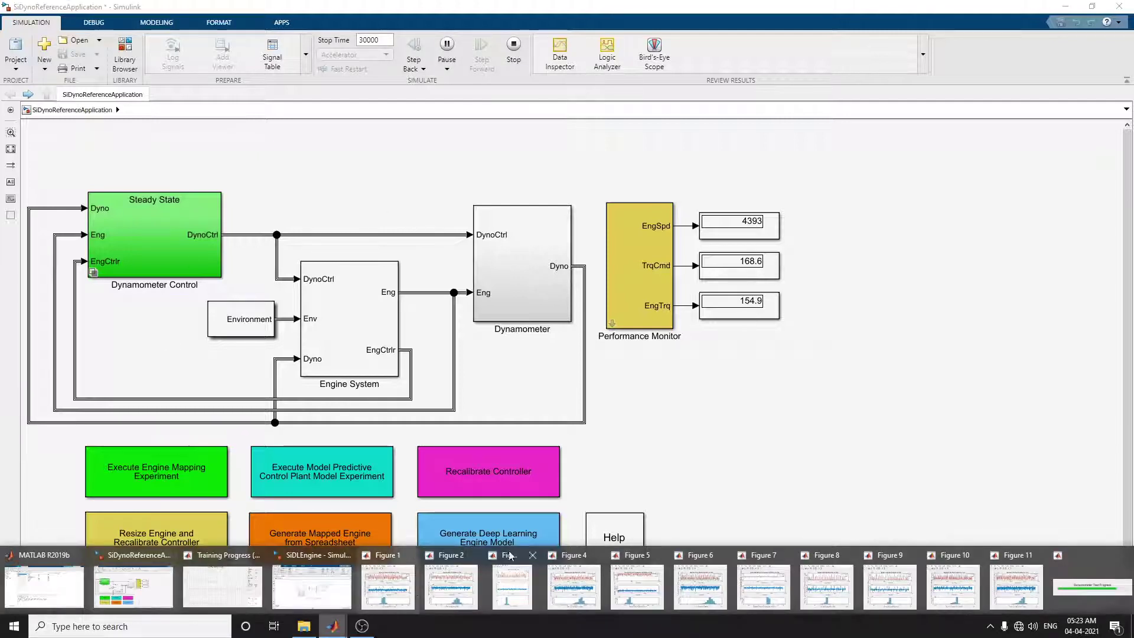
{"action": "left_click", "coordinate": [1077, 570]}
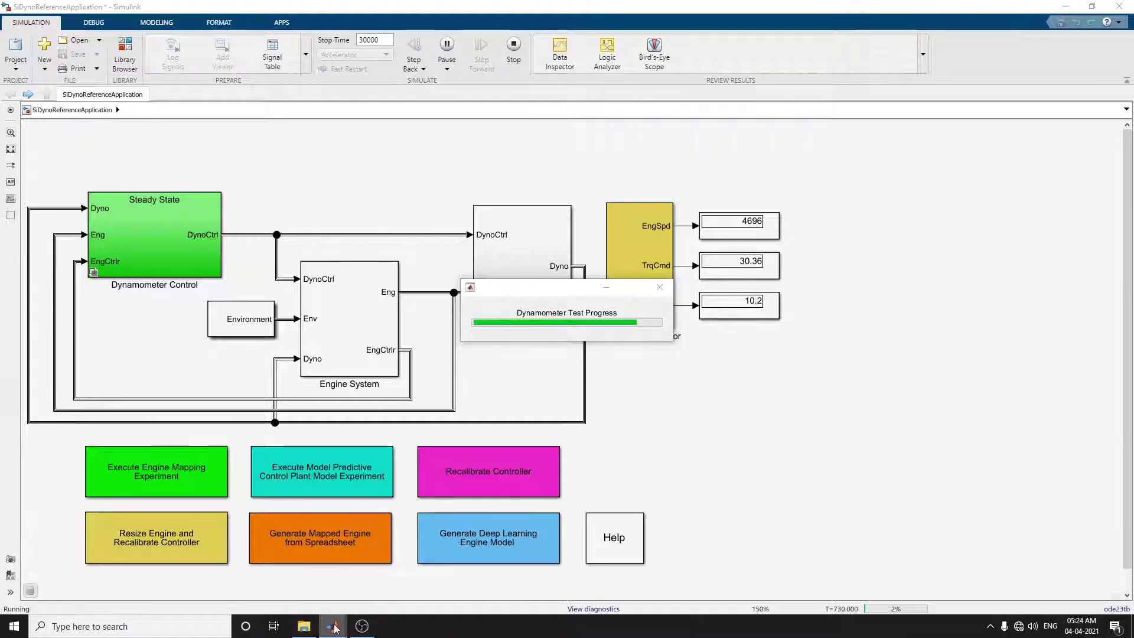
Bring up the training progress window and close it
{"action": "mouse_move", "coordinate": [334, 627]}
{"action": "left_click", "coordinate": [213, 589]}
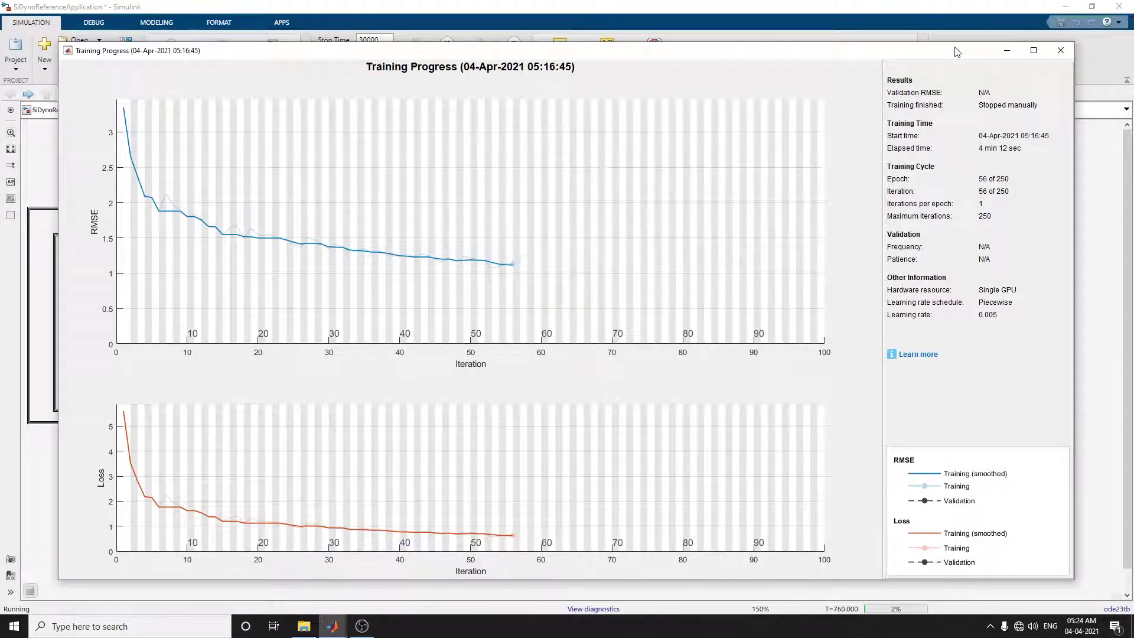
{"action": "left_click", "coordinate": [1061, 51]}
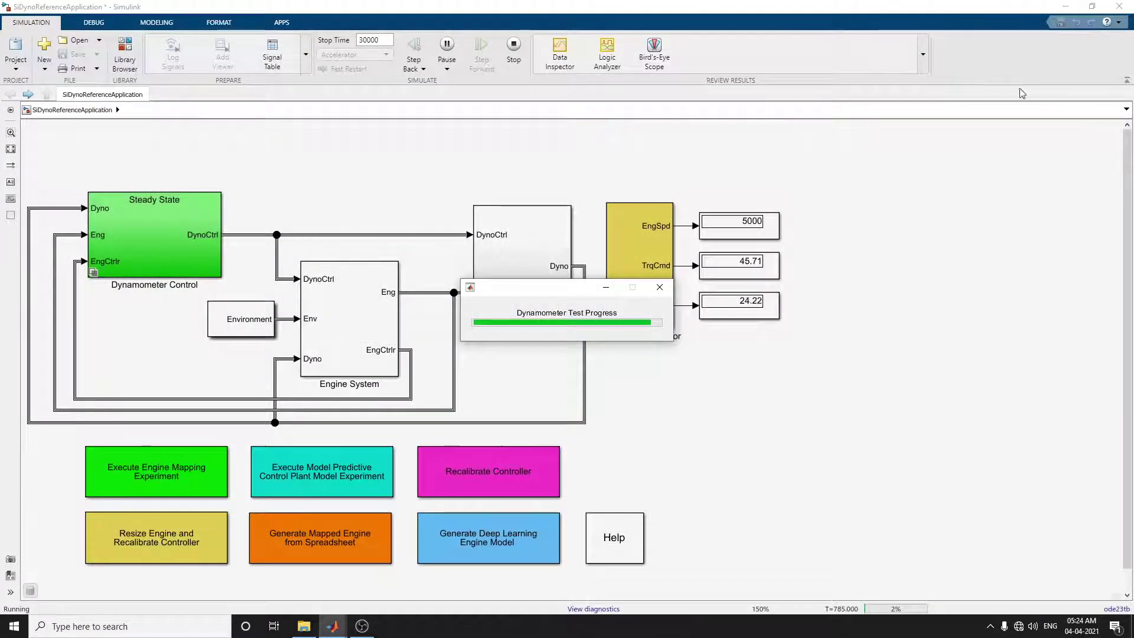
Close the prediction figures from Figure 1 through Figure 8
{"action": "mouse_move", "coordinate": [332, 624]}
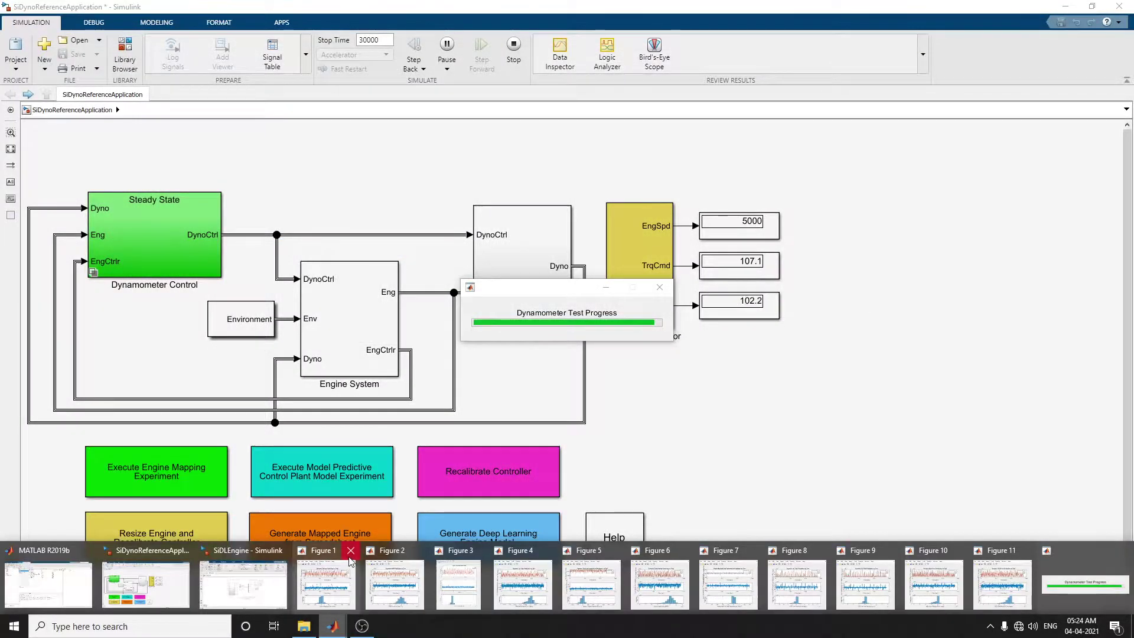
{"action": "left_click", "coordinate": [351, 550]}
{"action": "left_click", "coordinate": [373, 548]}
{"action": "left_click", "coordinate": [383, 544]}
{"action": "left_click", "coordinate": [461, 534]}
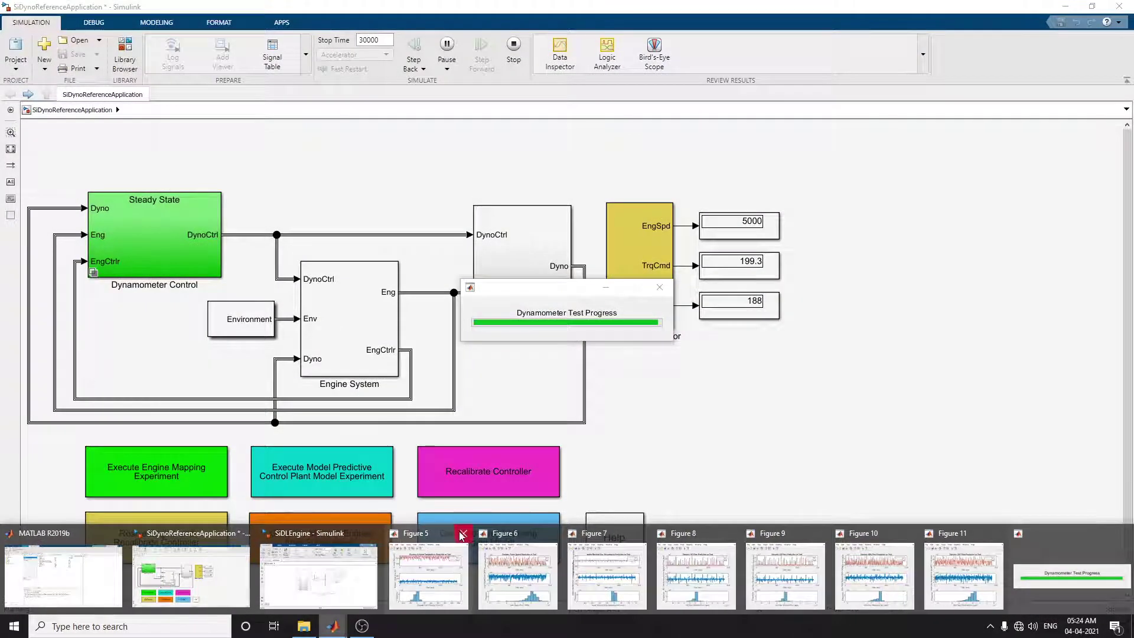
{"action": "left_click", "coordinate": [461, 534]}
{"action": "left_click", "coordinate": [463, 535]}
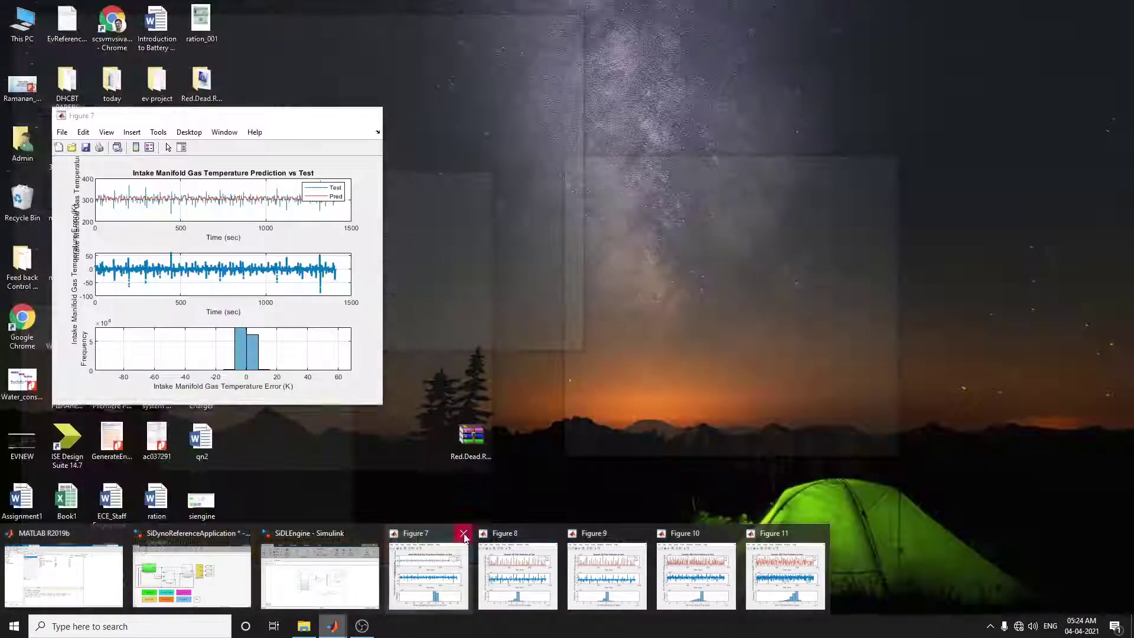
{"action": "left_click", "coordinate": [464, 535]}
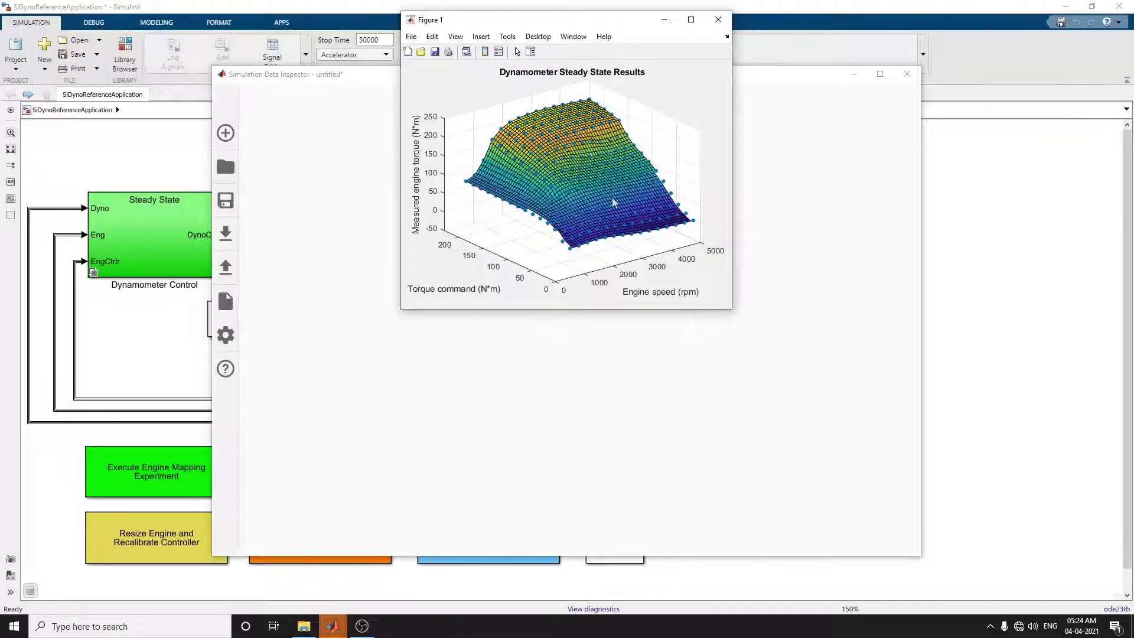
Maximize the Dynamometer Steady State Results figure to examine the engine torque surface plot
{"action": "left_click", "coordinate": [553, 21]}
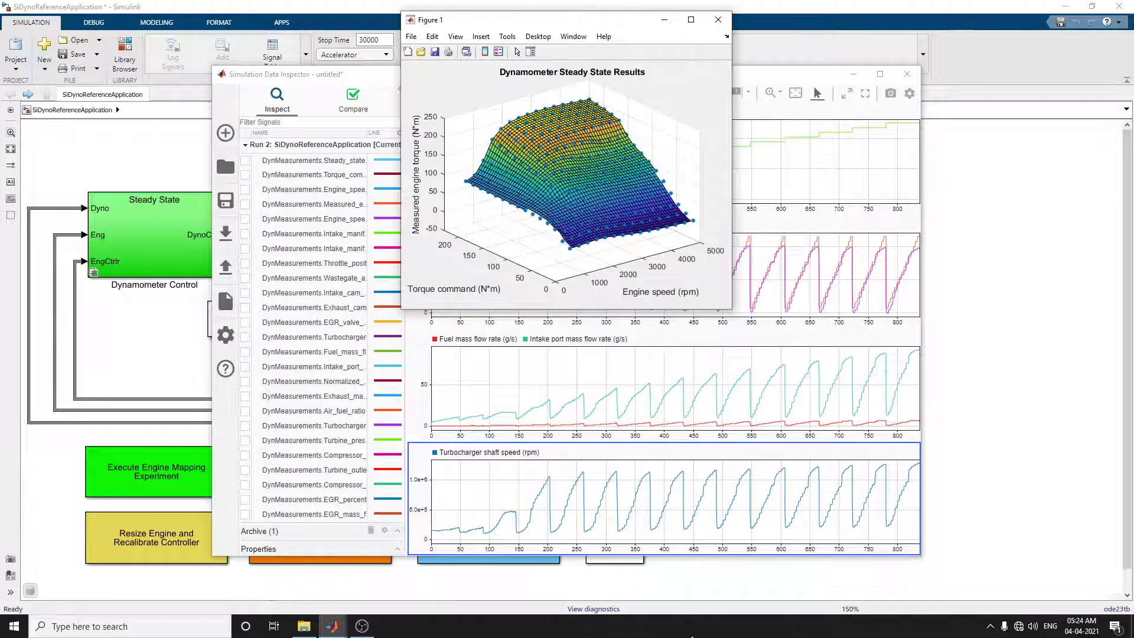
{"action": "left_click", "coordinate": [691, 19]}
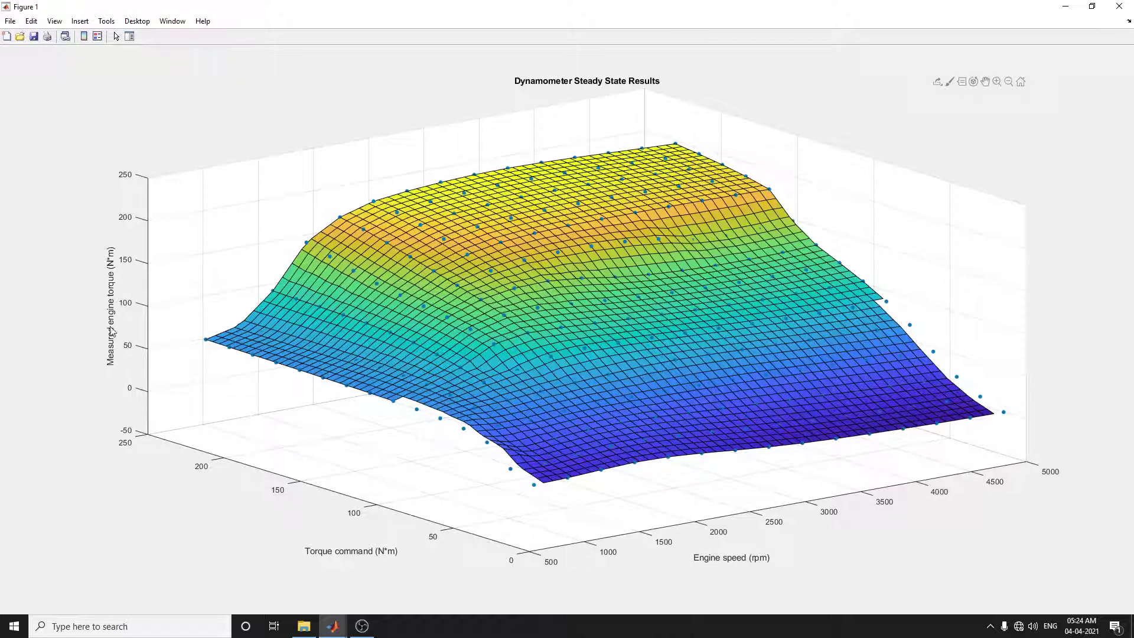
Plot the steady-state results from the Performance Monitor block in the SiDynoReferenceApplication model and move the new figure clear of the parameters dialog
{"action": "left_click", "coordinate": [333, 625]}
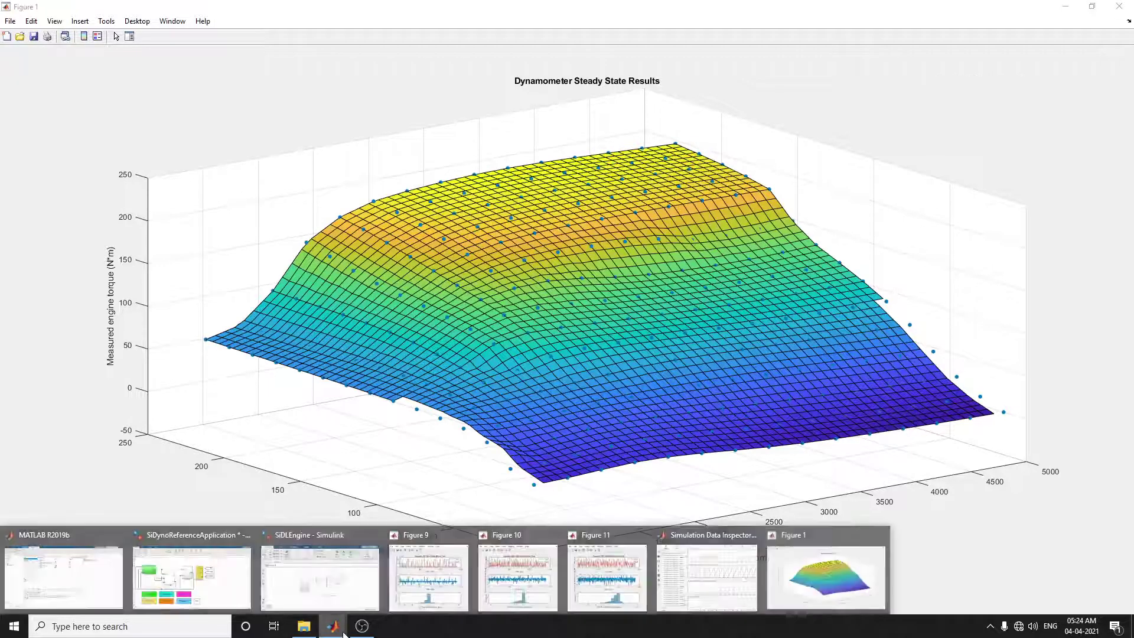
{"action": "left_click", "coordinate": [214, 583]}
{"action": "double_click", "coordinate": [639, 266]}
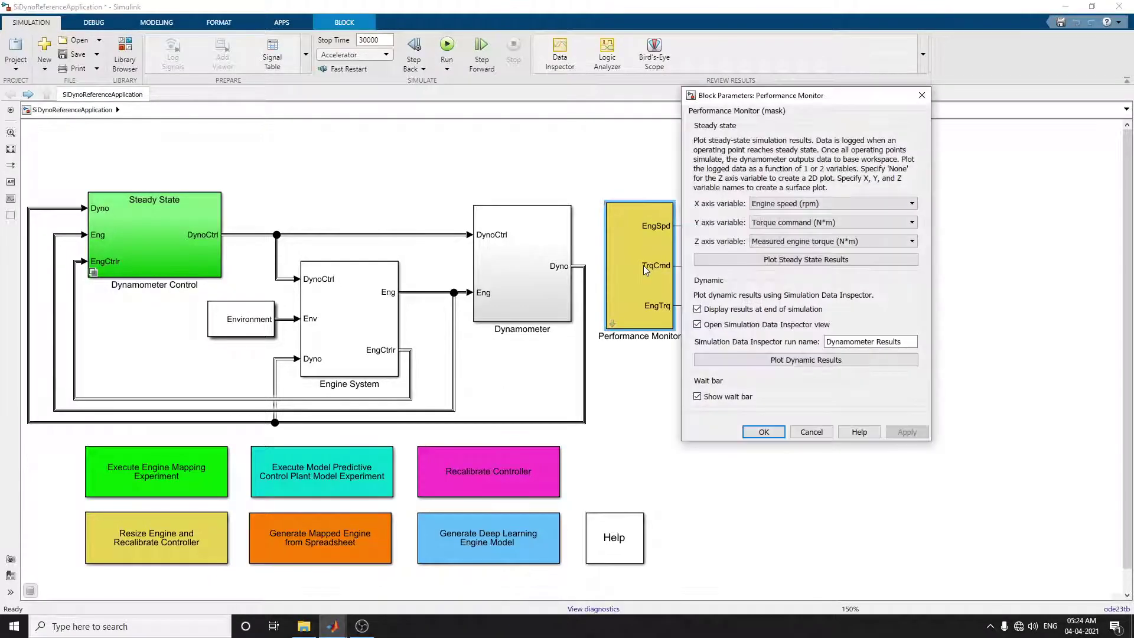
{"action": "left_click", "coordinate": [818, 261]}
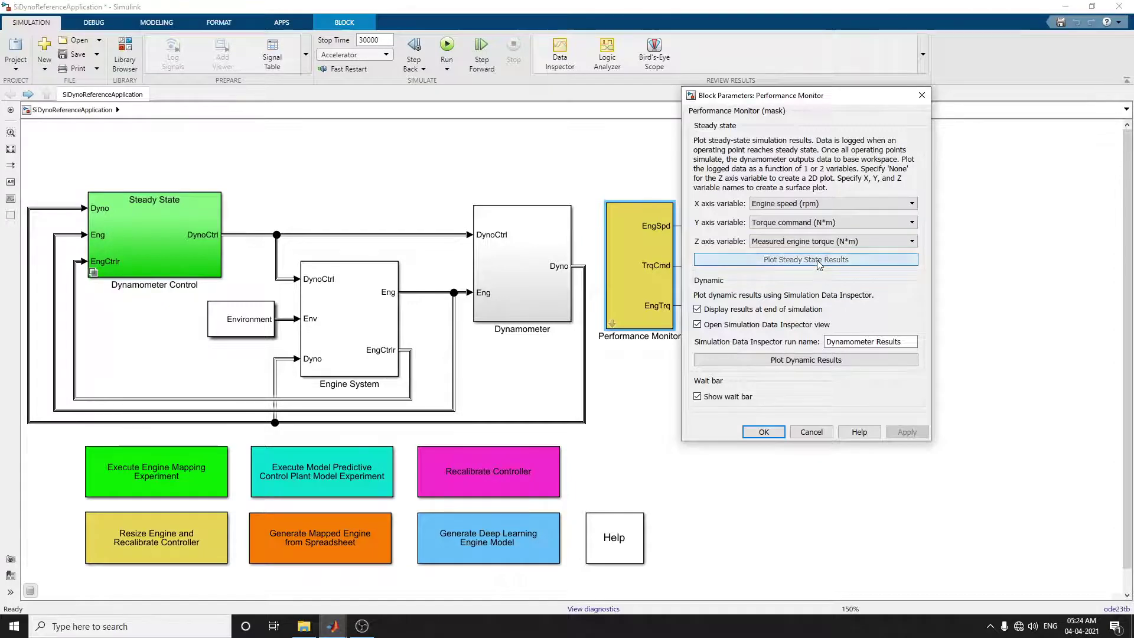
{"action": "left_click_drag", "start_coordinate": [550, 20], "coordinate": [249, 39]}
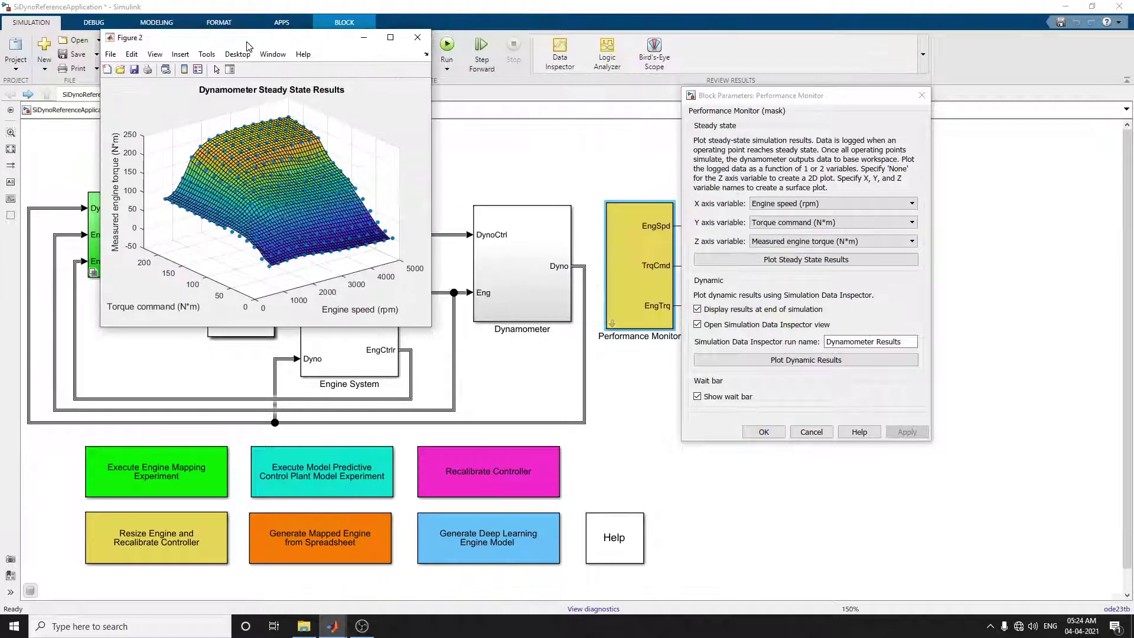
Plot the dynamic results from the Performance Monitor block and maximize the Simulation Data Inspector
{"action": "left_click", "coordinate": [825, 362]}
{"action": "left_click", "coordinate": [813, 361]}
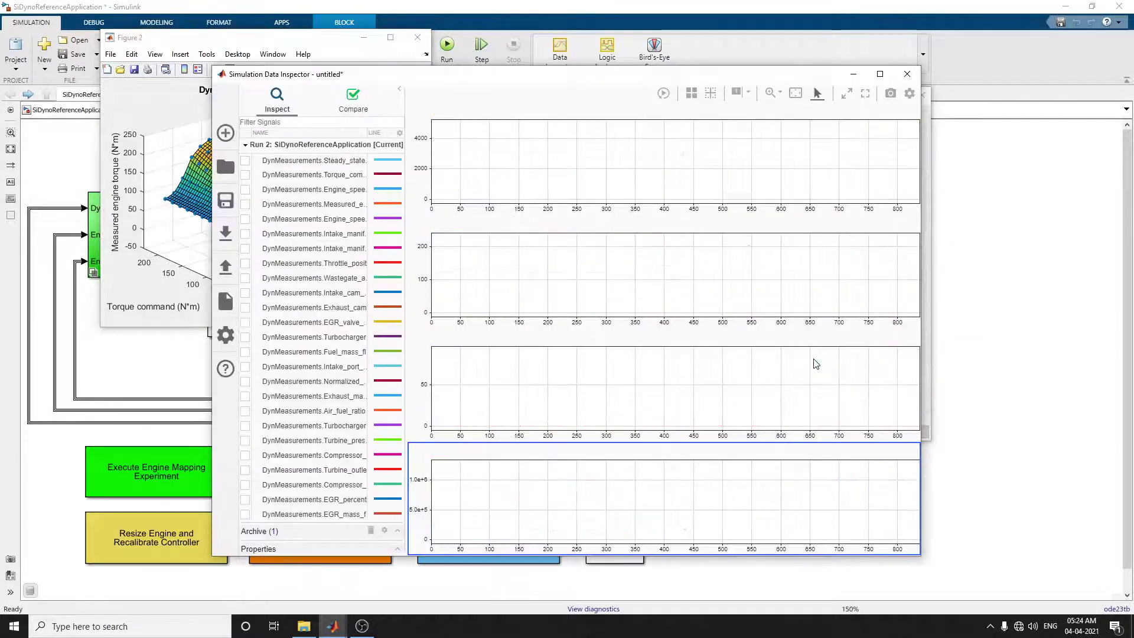
{"action": "left_click", "coordinate": [879, 77]}
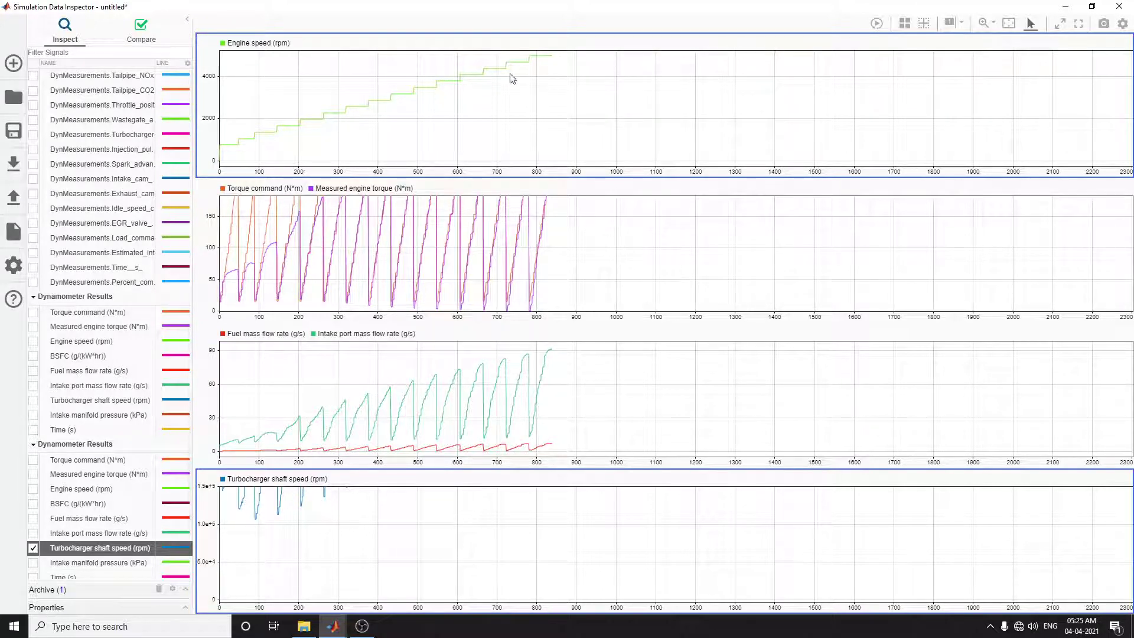
Add the tailpipe NOx and tailpipe CO2 emissions signals to the turbocharger shaft speed plot
{"action": "left_click", "coordinate": [33, 75]}
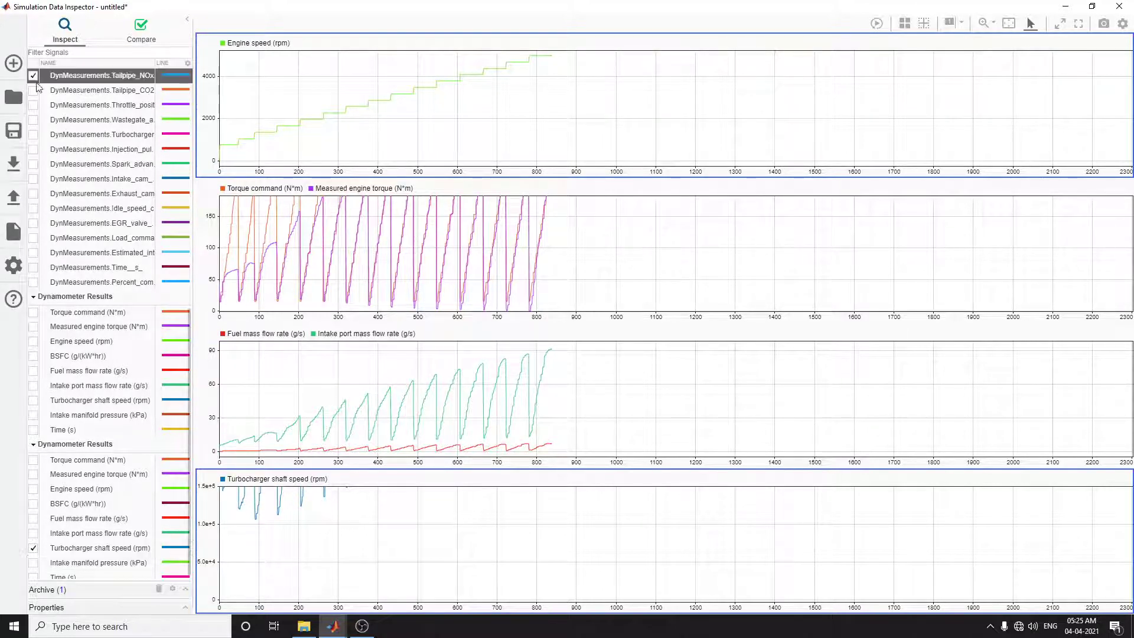
{"action": "left_click", "coordinate": [34, 90]}
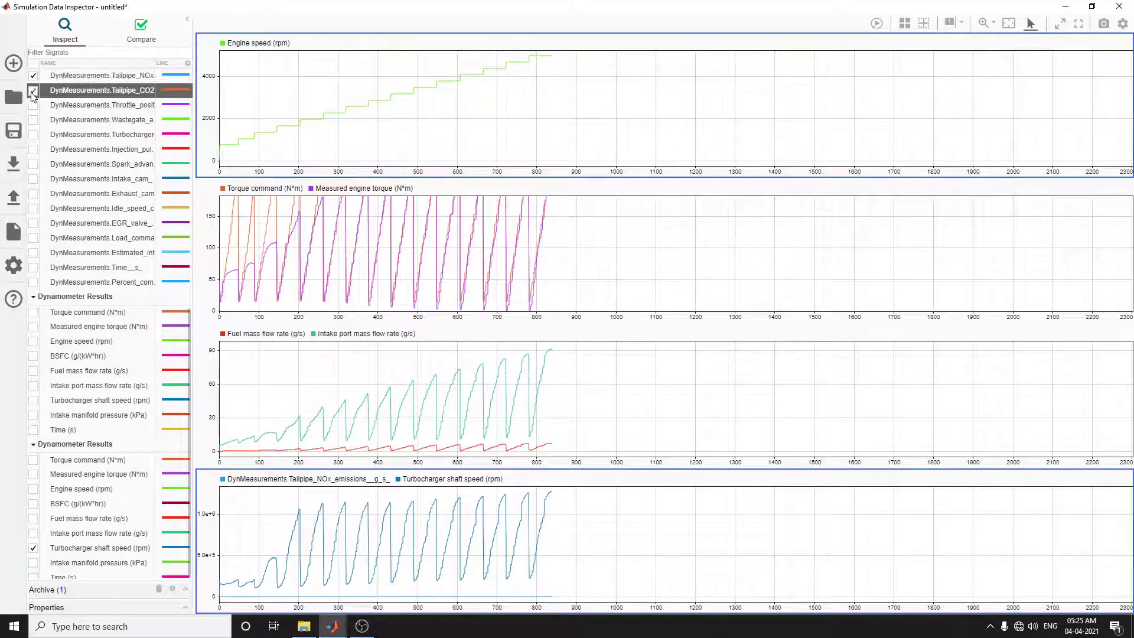
{"action": "left_click", "coordinate": [506, 426]}
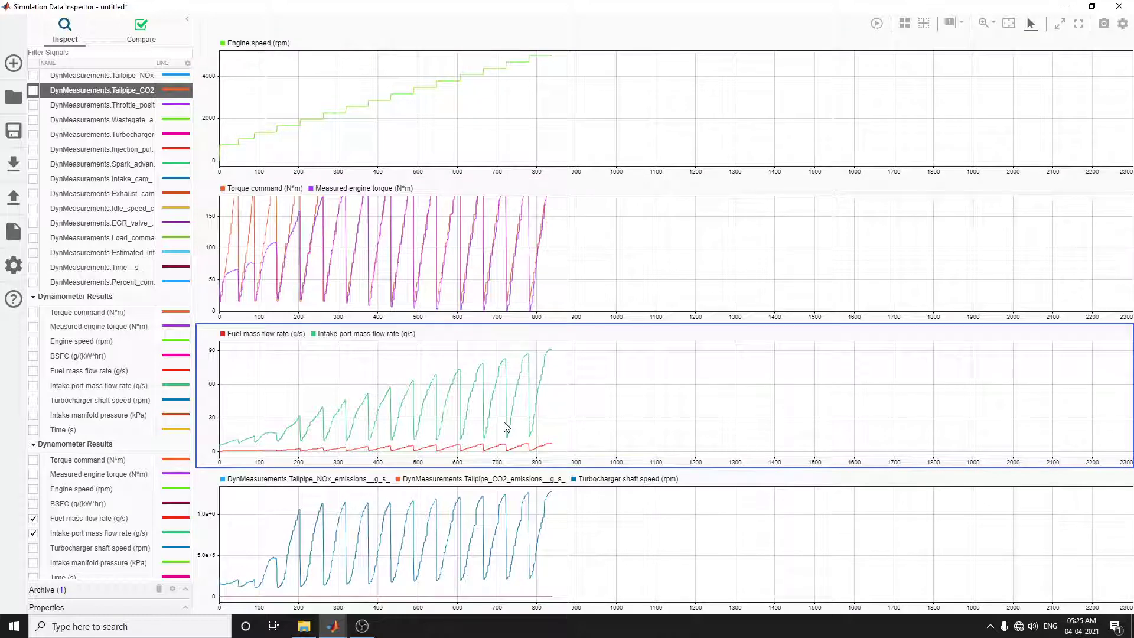
Add the injection pulse width, torque command and BSFC signals to the engine speed plot
{"action": "left_click", "coordinate": [406, 155]}
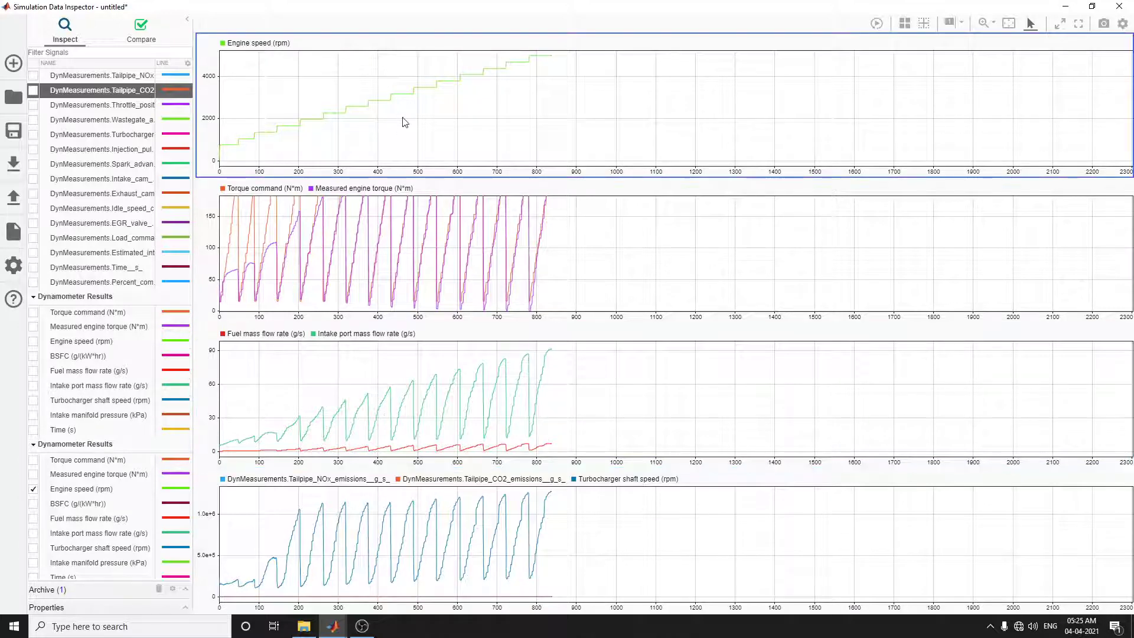
{"action": "left_click", "coordinate": [33, 150]}
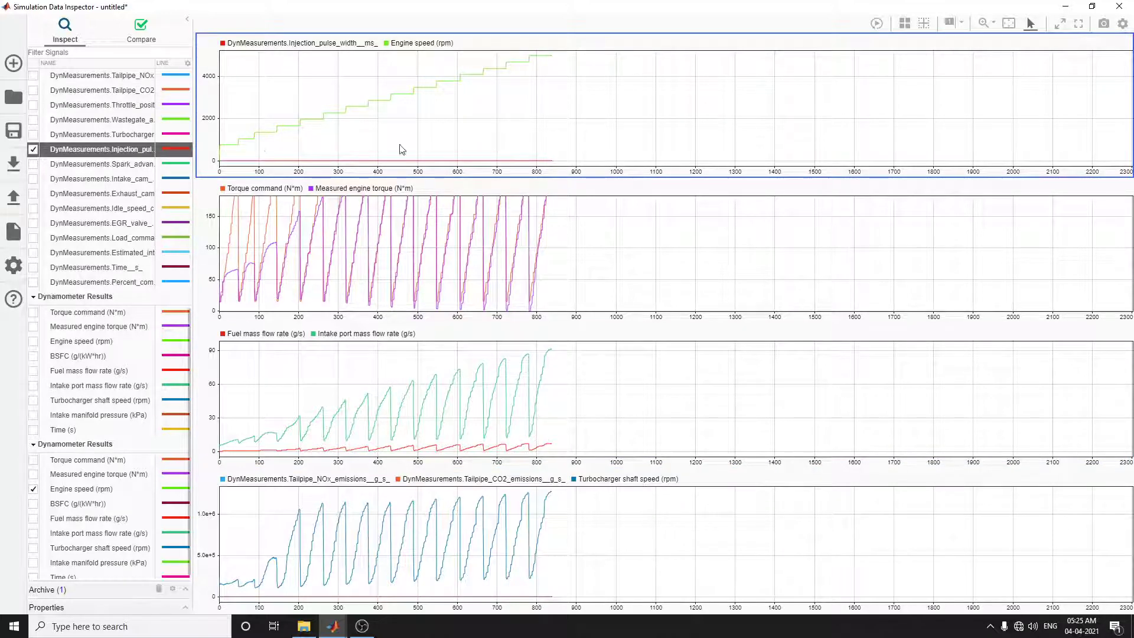
{"action": "left_click", "coordinate": [33, 312]}
{"action": "left_click", "coordinate": [33, 356]}
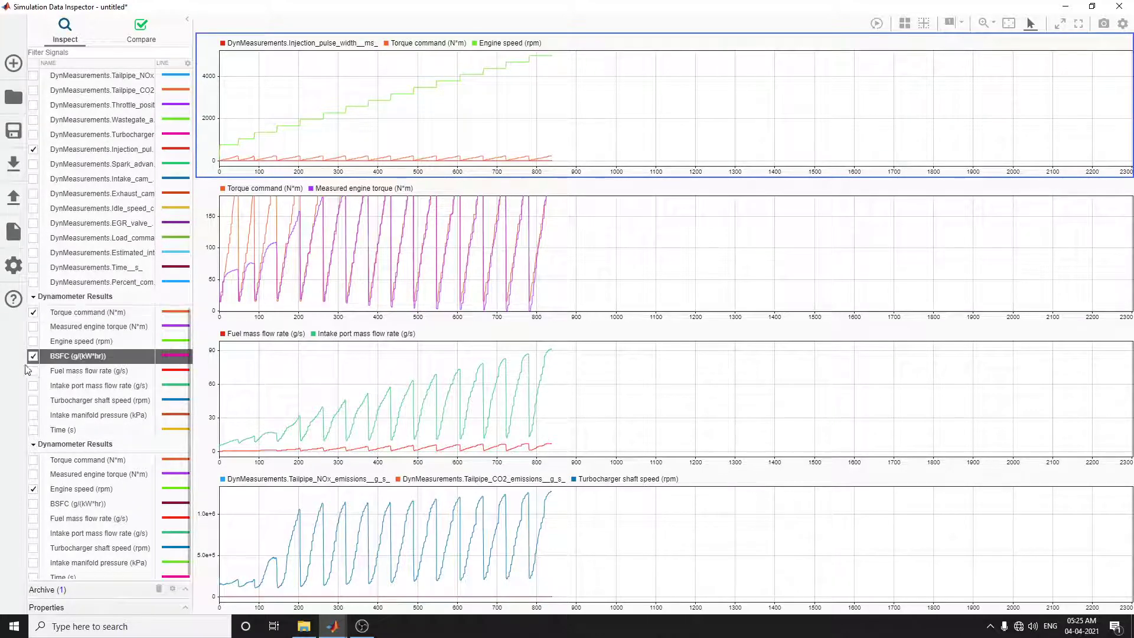
{"action": "left_click", "coordinate": [37, 370]}
Add the torque command and measured engine torque signals to the fuel and intake port mass flow rate plot
{"action": "left_click", "coordinate": [337, 373]}
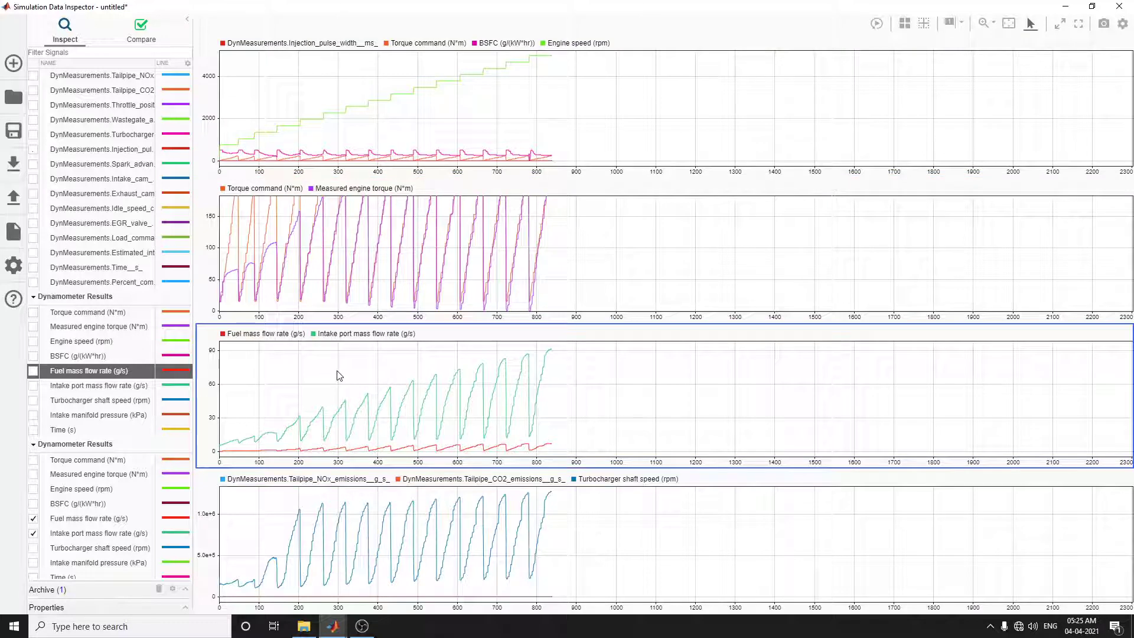
{"action": "left_click", "coordinate": [39, 506]}
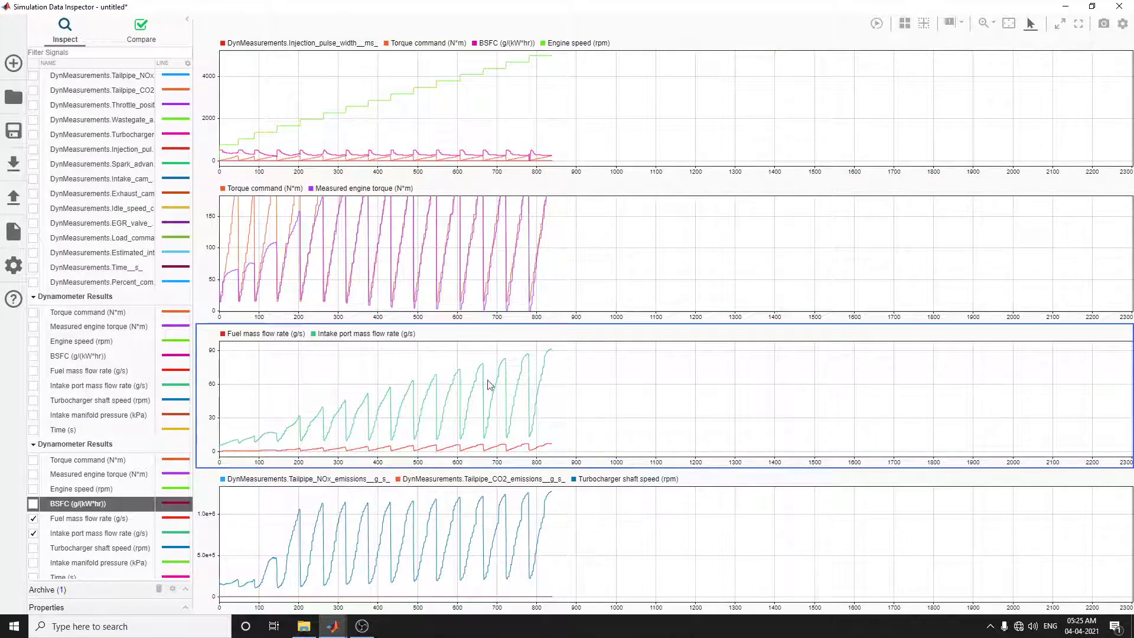
{"action": "left_click", "coordinate": [34, 461]}
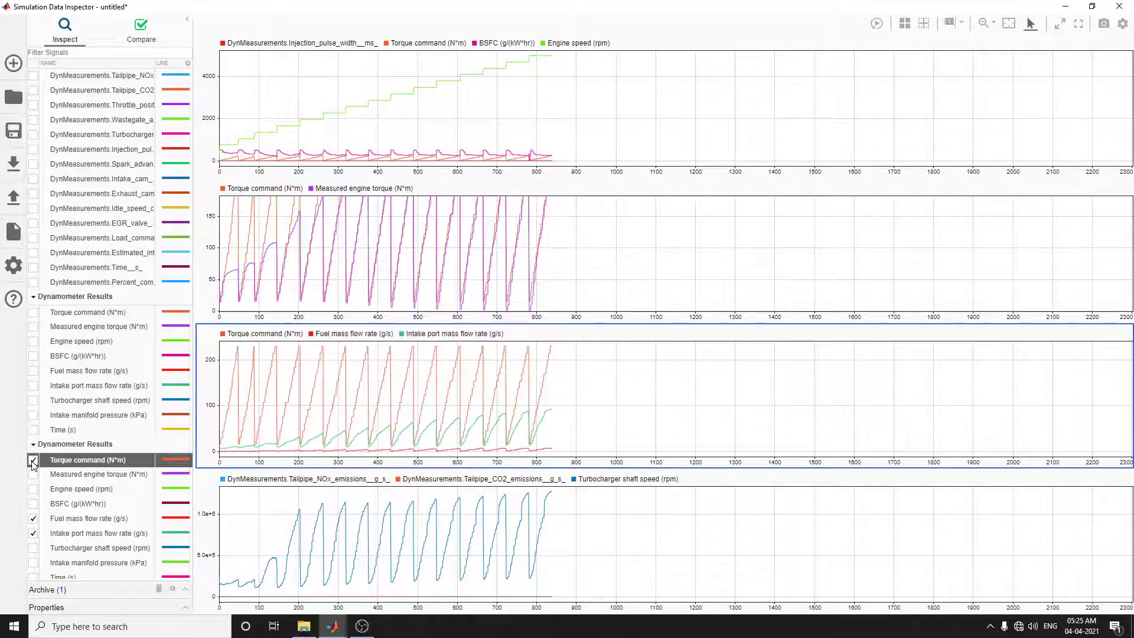
{"action": "left_click", "coordinate": [33, 474]}
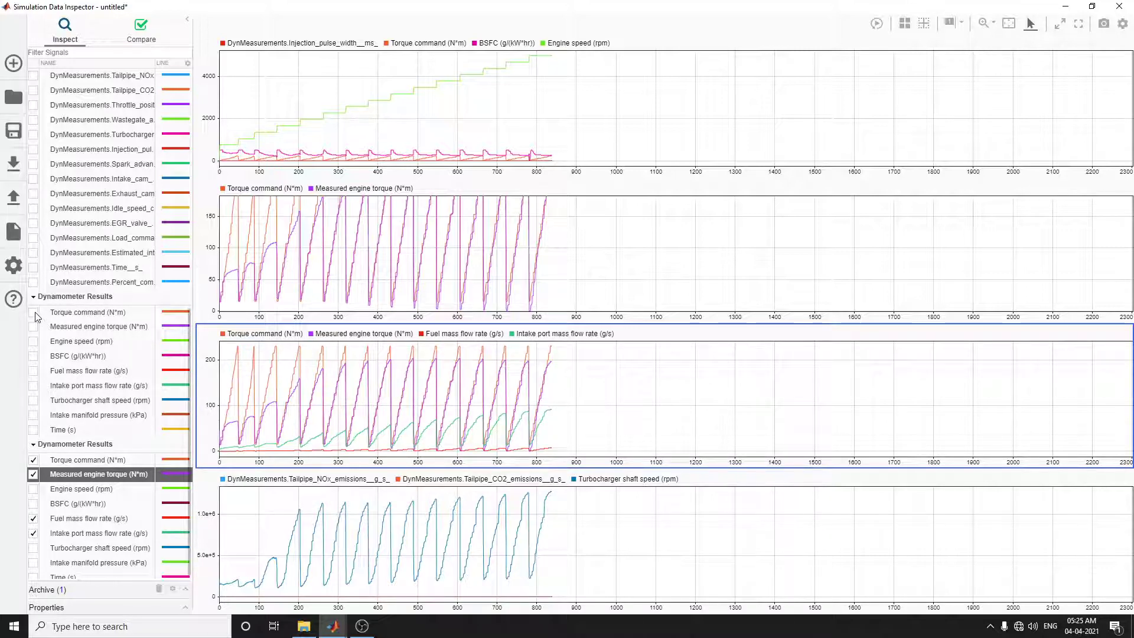
Add the fuel mass flow rate, turbocharger shaft speed and second run's BSFC signals to the injection pulse width plot
{"action": "left_click", "coordinate": [449, 109]}
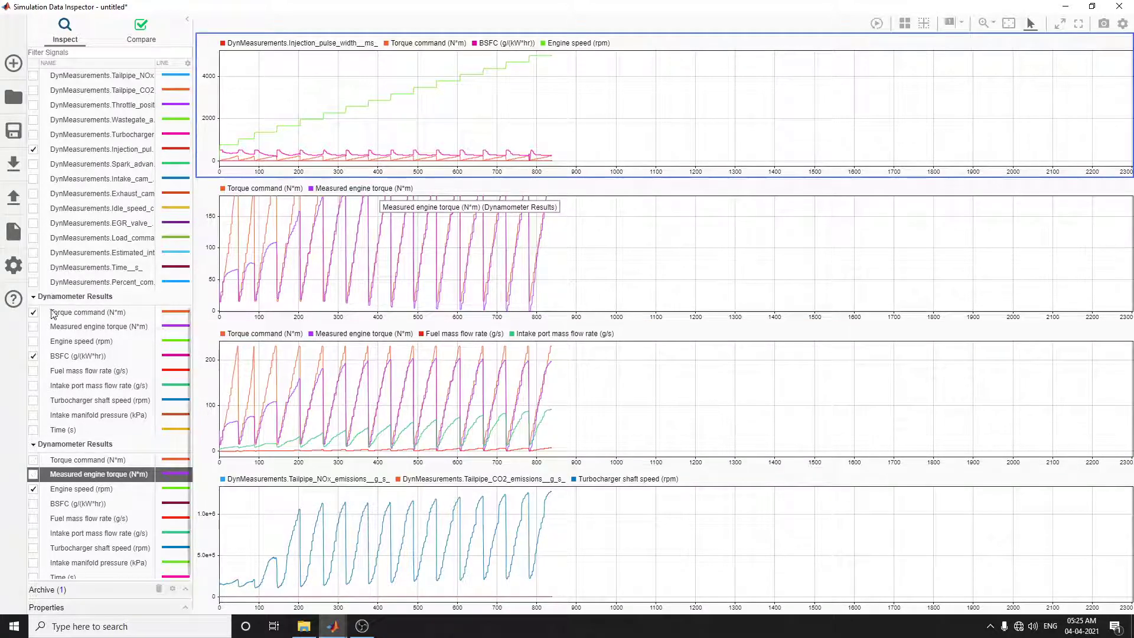
{"action": "left_click", "coordinate": [33, 371]}
{"action": "left_click", "coordinate": [33, 401]}
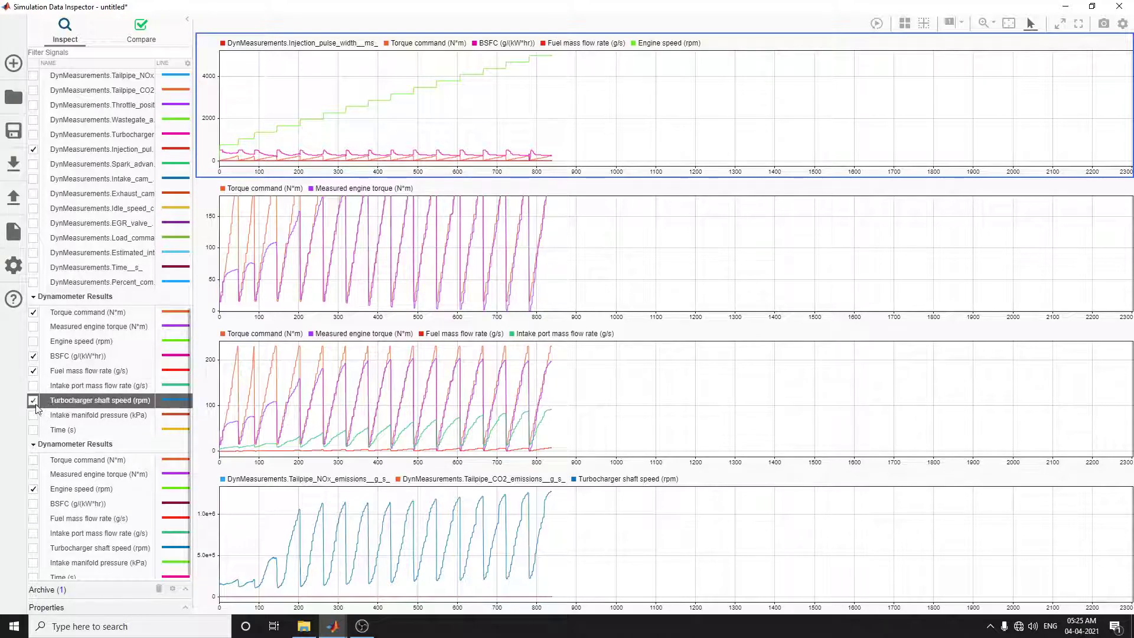
{"action": "left_click", "coordinate": [33, 503]}
{"action": "left_click", "coordinate": [42, 535]}
Add the engine speed, intake port mass flow rate, torque command and measured engine torque signals to the tailpipe emissions plot
{"action": "left_click", "coordinate": [225, 466]}
{"action": "left_click", "coordinate": [227, 481]}
{"action": "left_click", "coordinate": [33, 489]}
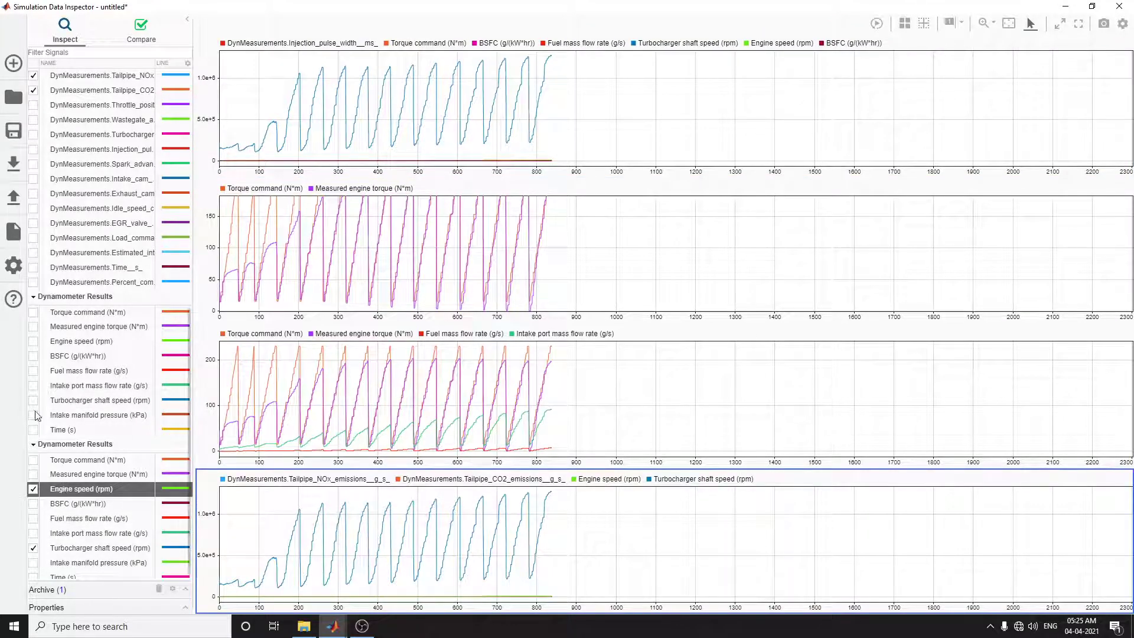
{"action": "left_click", "coordinate": [33, 387]}
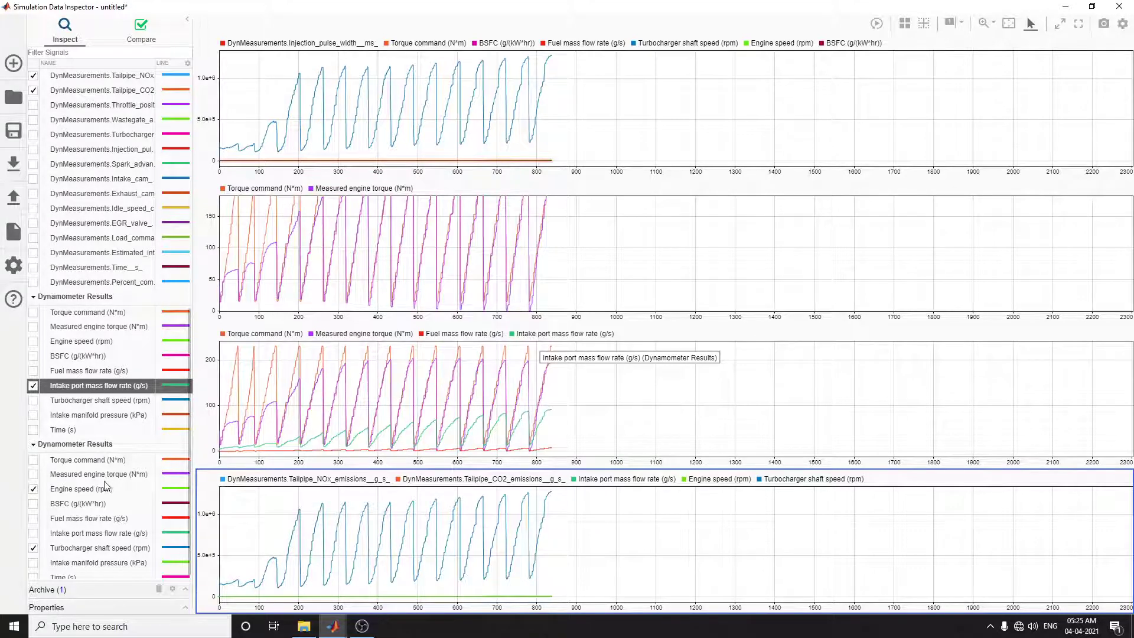
{"action": "left_click", "coordinate": [33, 460]}
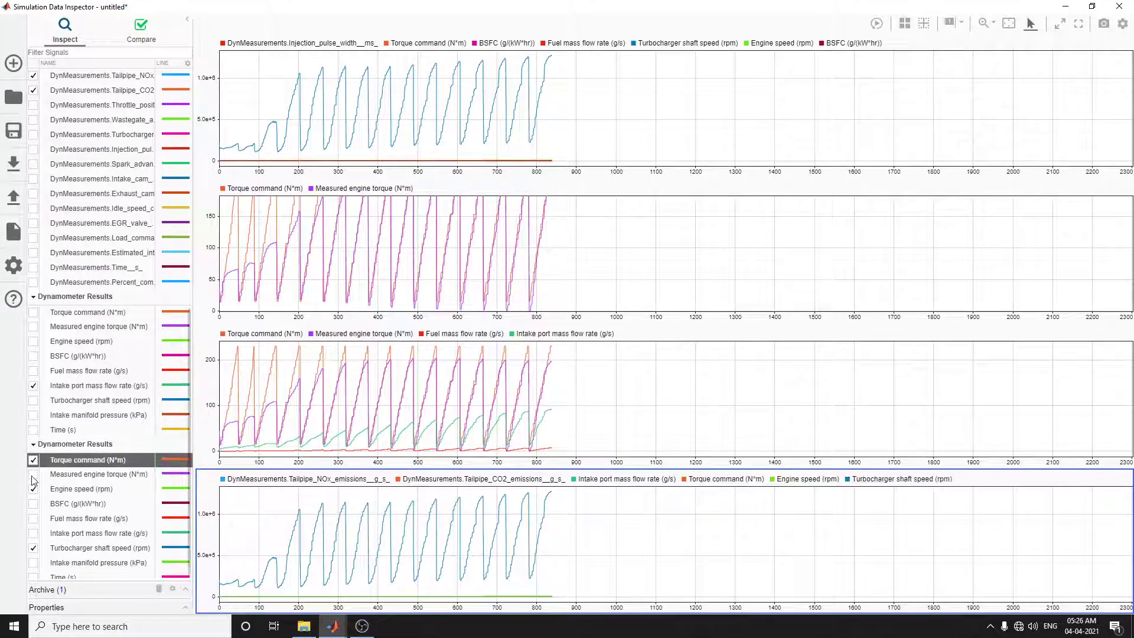
{"action": "left_click", "coordinate": [33, 474]}
Add the time, intake cam phase command, injection pulse width and fuel mass flow rate signals to the plot of only torque command and measured torque
{"action": "left_click", "coordinate": [479, 265]}
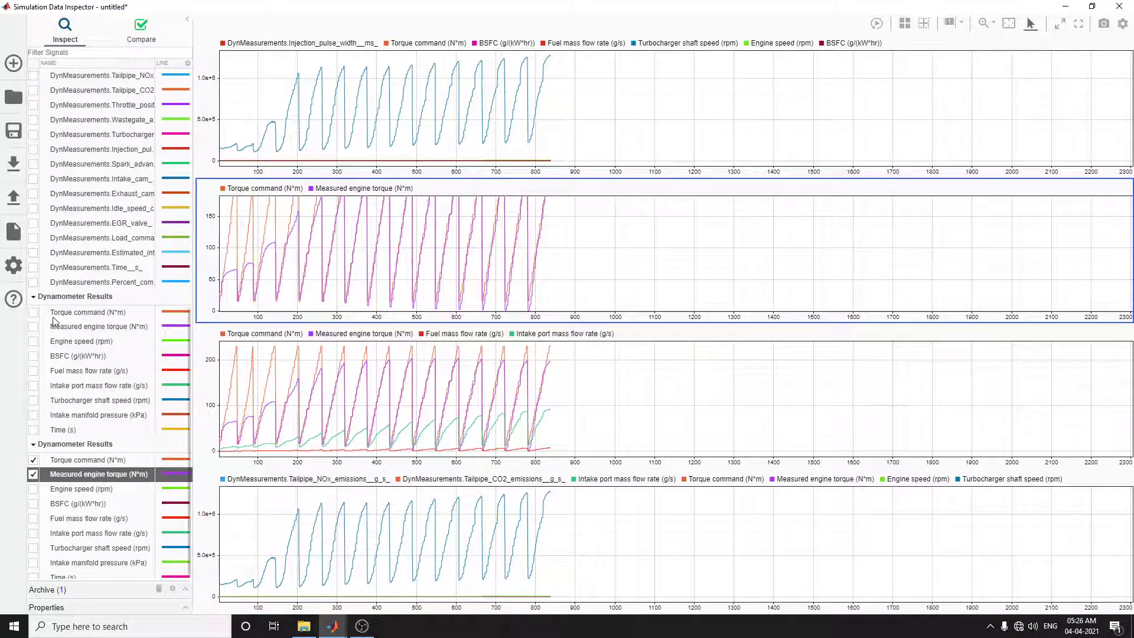
{"action": "left_click", "coordinate": [34, 268]}
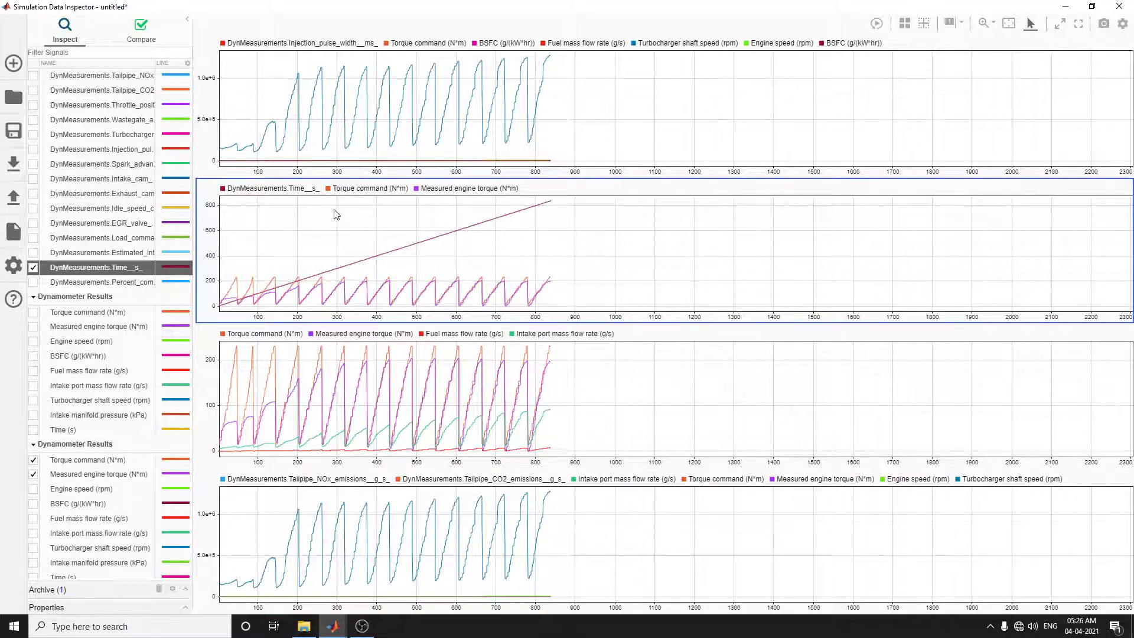
{"action": "left_click", "coordinate": [34, 178]}
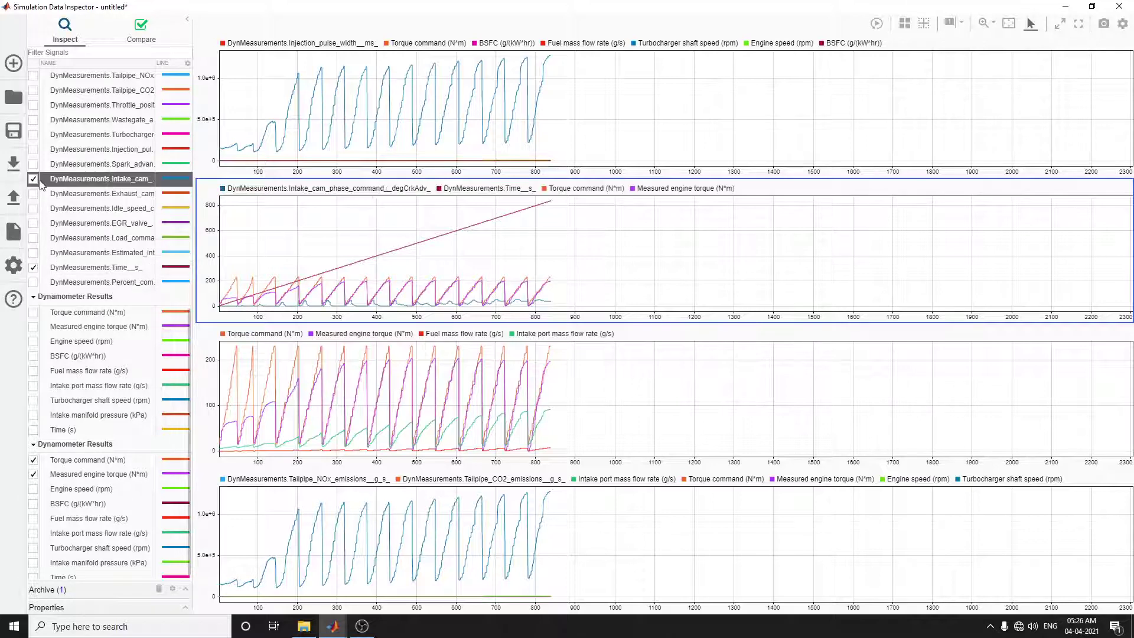
{"action": "left_click", "coordinate": [33, 150]}
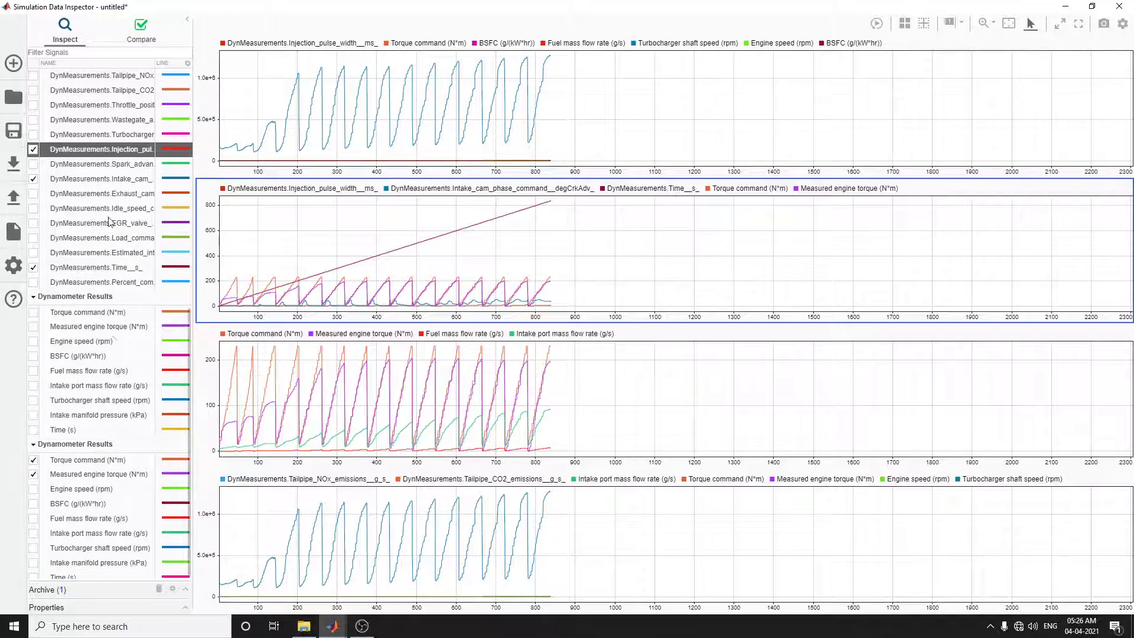
{"action": "scroll", "coordinate": [104, 354], "scroll_direction": "down", "scroll_amount": 1}
{"action": "left_click", "coordinate": [33, 357]}
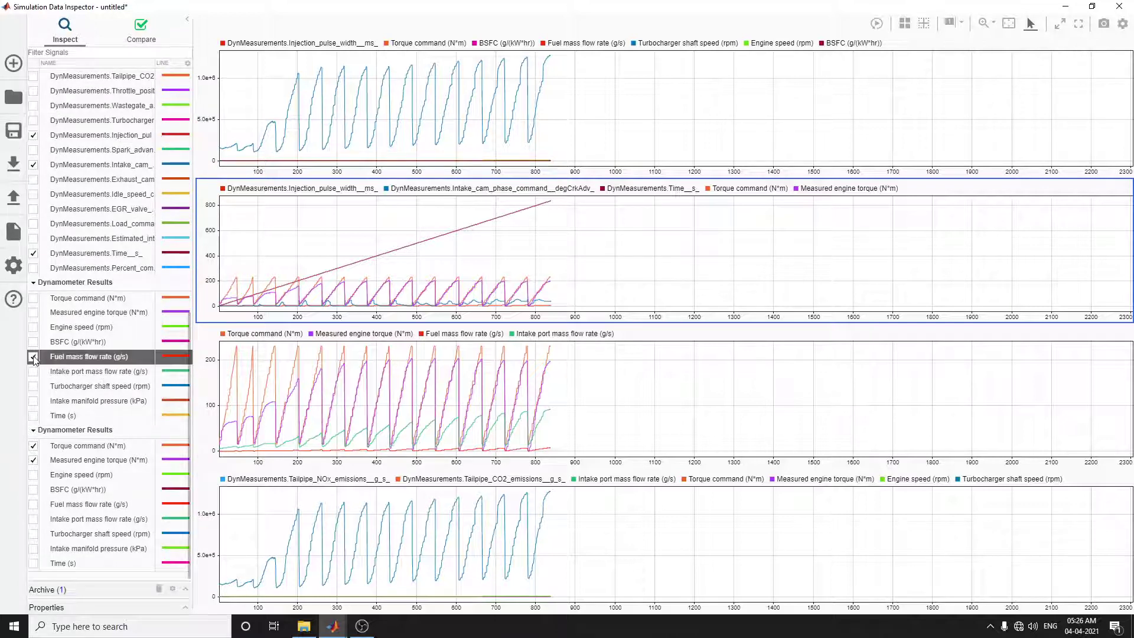
{"action": "left_click", "coordinate": [537, 510]}
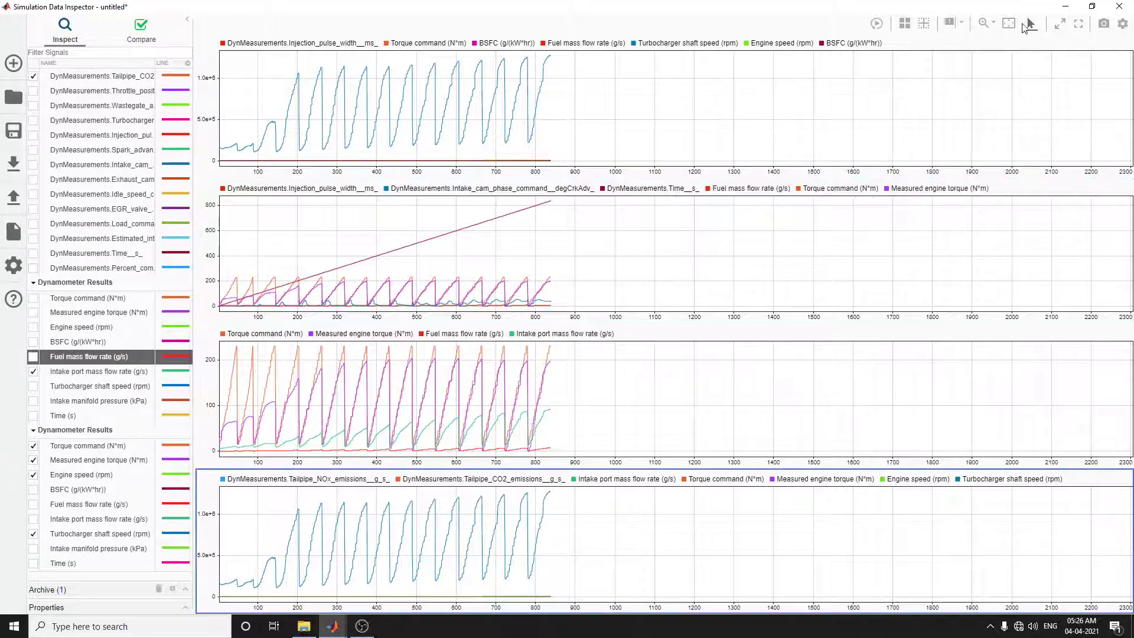
Close the Simulation Data Inspector and widen the name column of the MATLAB workspace to show the full variable names
{"action": "left_click", "coordinate": [1119, 6]}
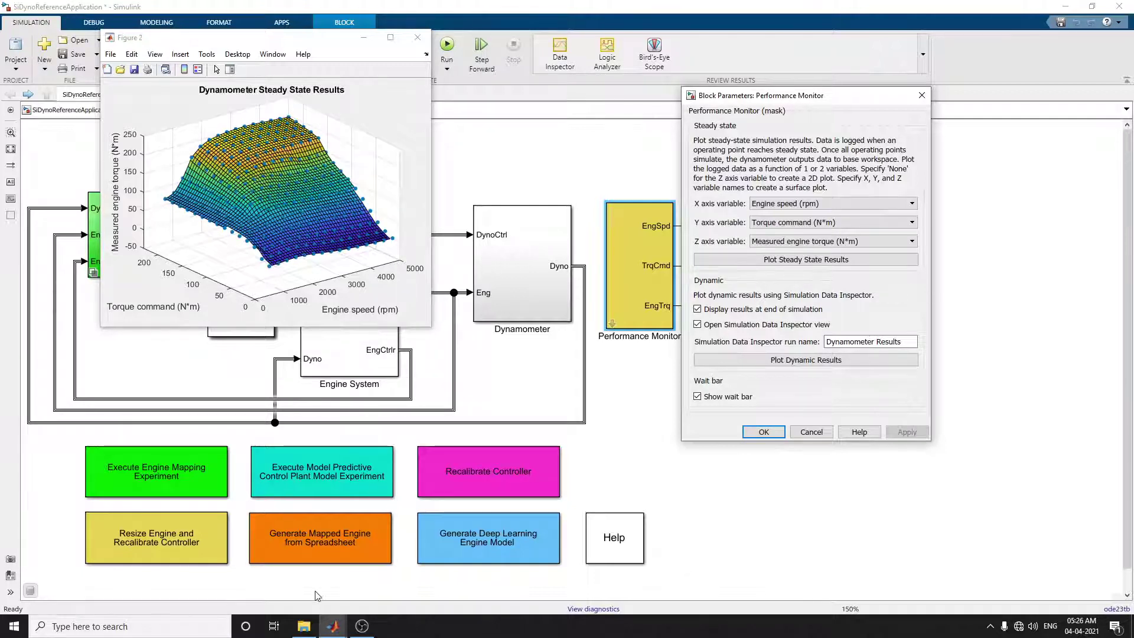
{"action": "left_click", "coordinate": [332, 626]}
{"action": "left_click", "coordinate": [68, 579]}
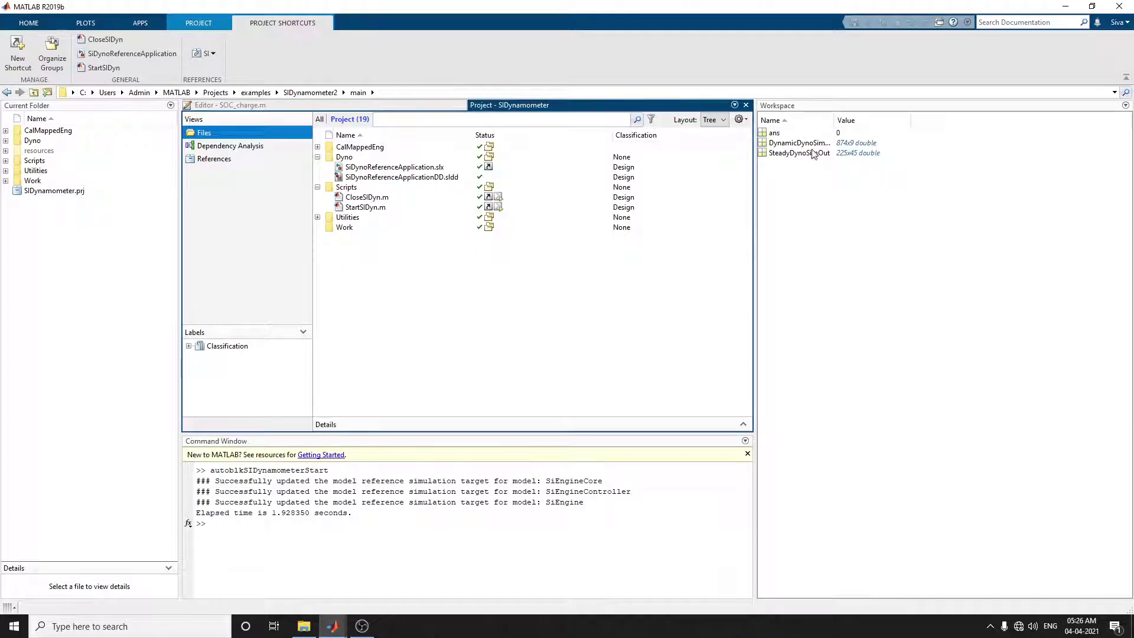
{"action": "left_click_drag", "start_coordinate": [833, 120], "coordinate": [907, 129]}
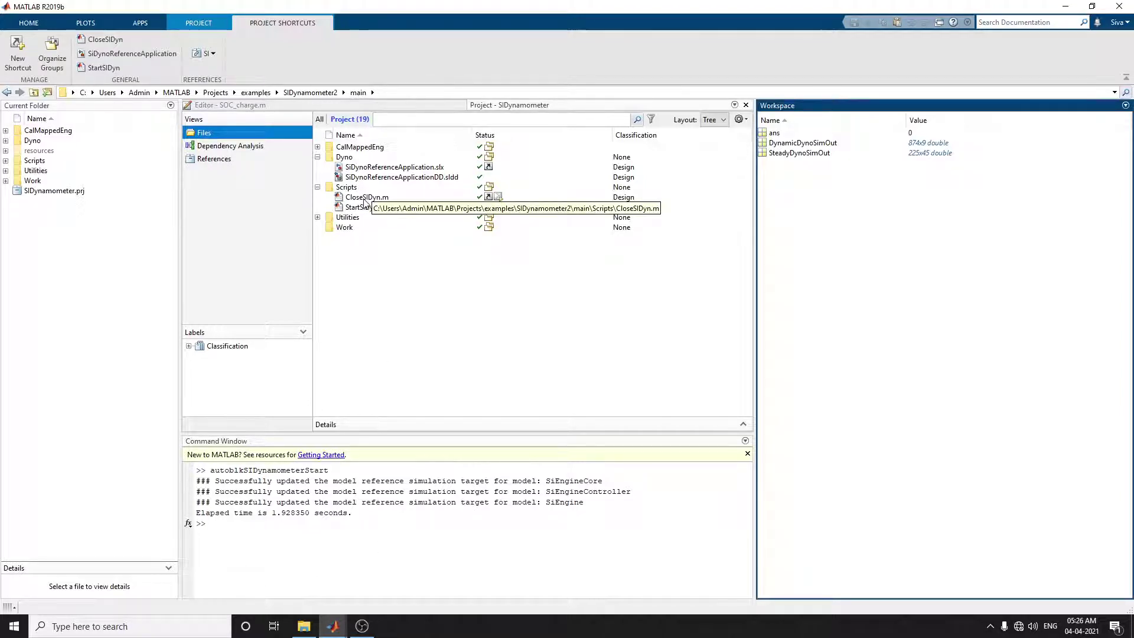
Review the enlarged Dynamometer Steady State Results surface in Figure 1 and close the figure
{"action": "left_click", "coordinate": [333, 626]}
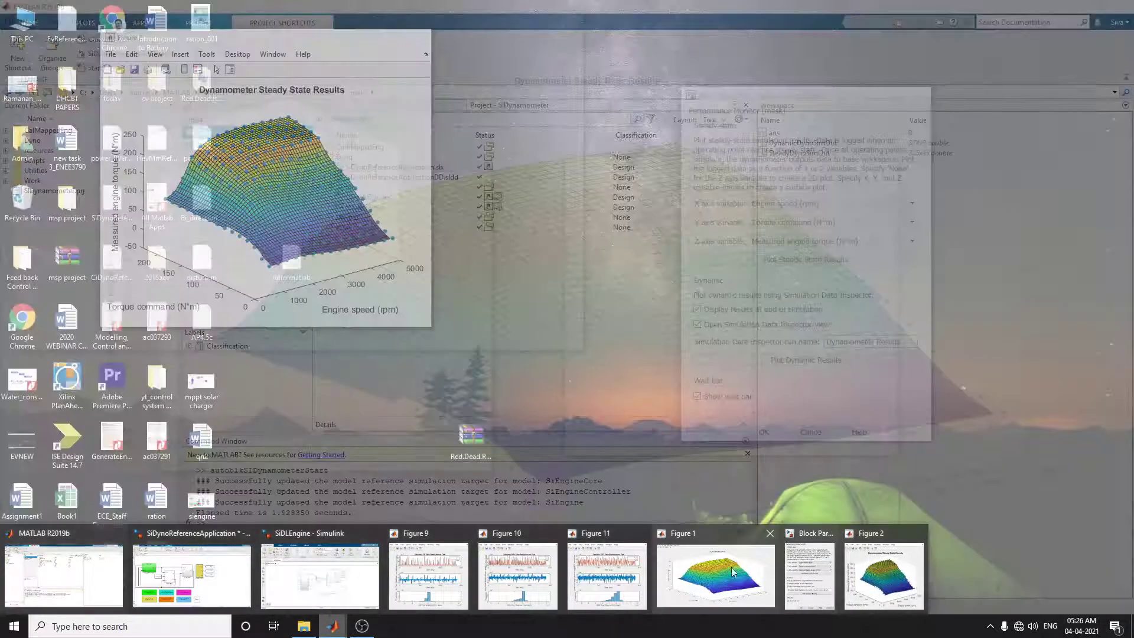
{"action": "left_click", "coordinate": [715, 567]}
{"action": "left_click", "coordinate": [333, 625]}
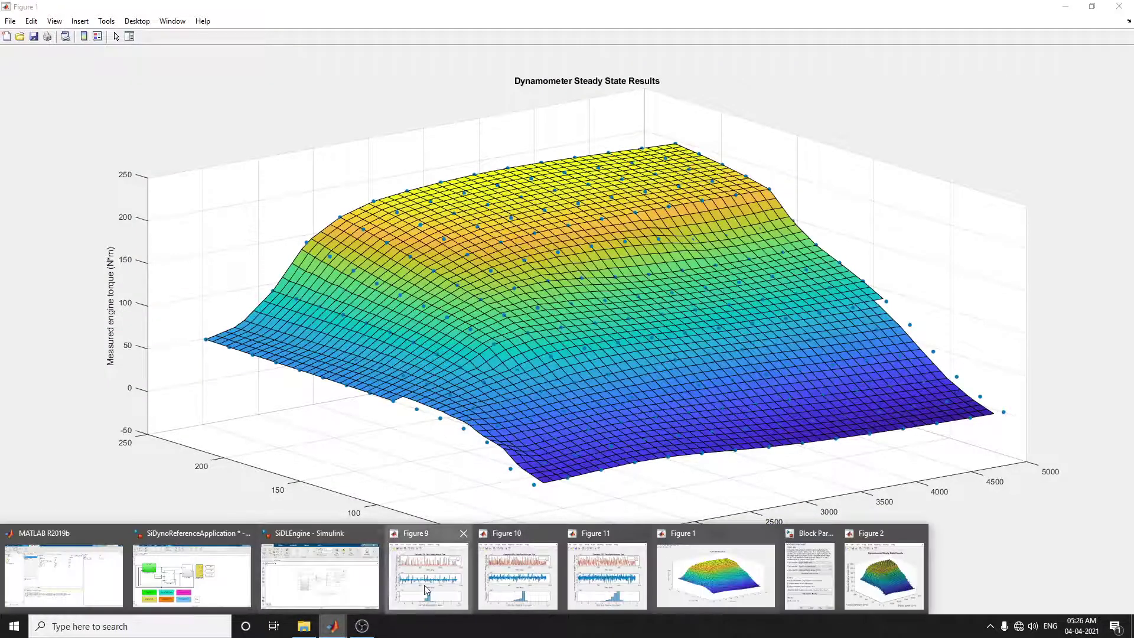
{"action": "left_click", "coordinate": [518, 576]}
{"action": "left_click", "coordinate": [478, 181]}
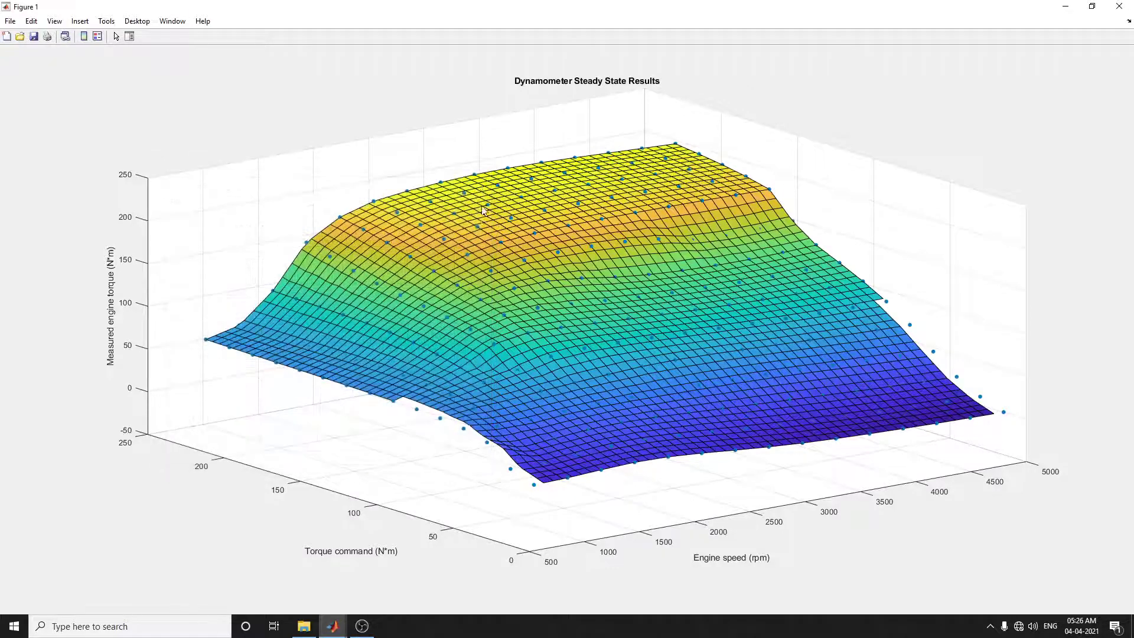
{"action": "left_click", "coordinate": [1119, 6]}
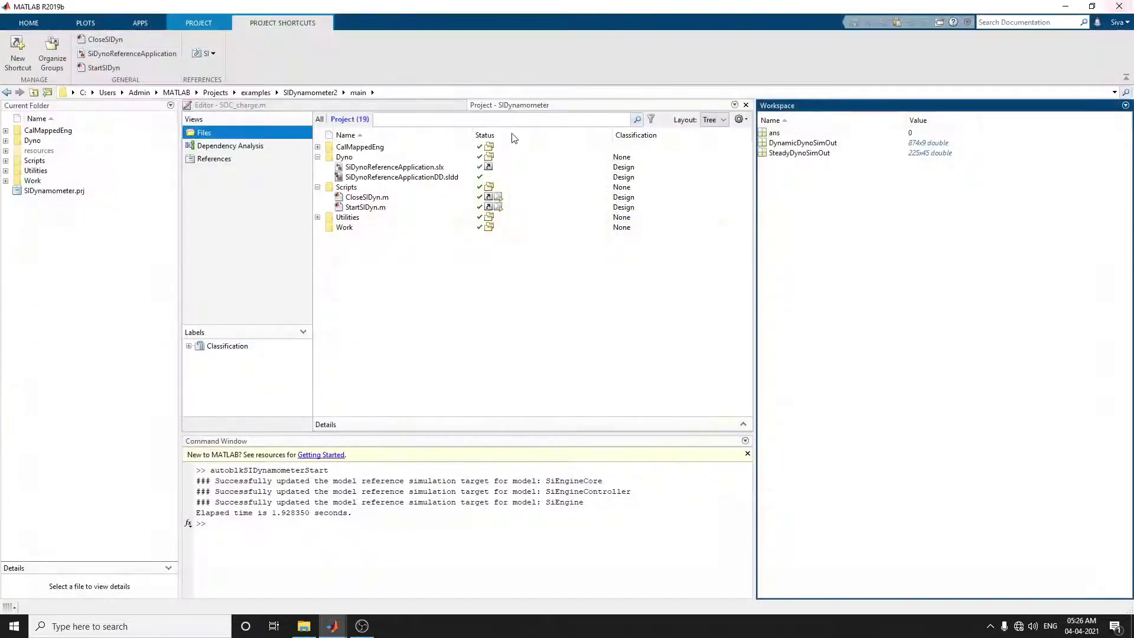
View the generated SiDLEngine model and return to the SiDynoReferenceApplication model
{"action": "left_click", "coordinate": [331, 626]}
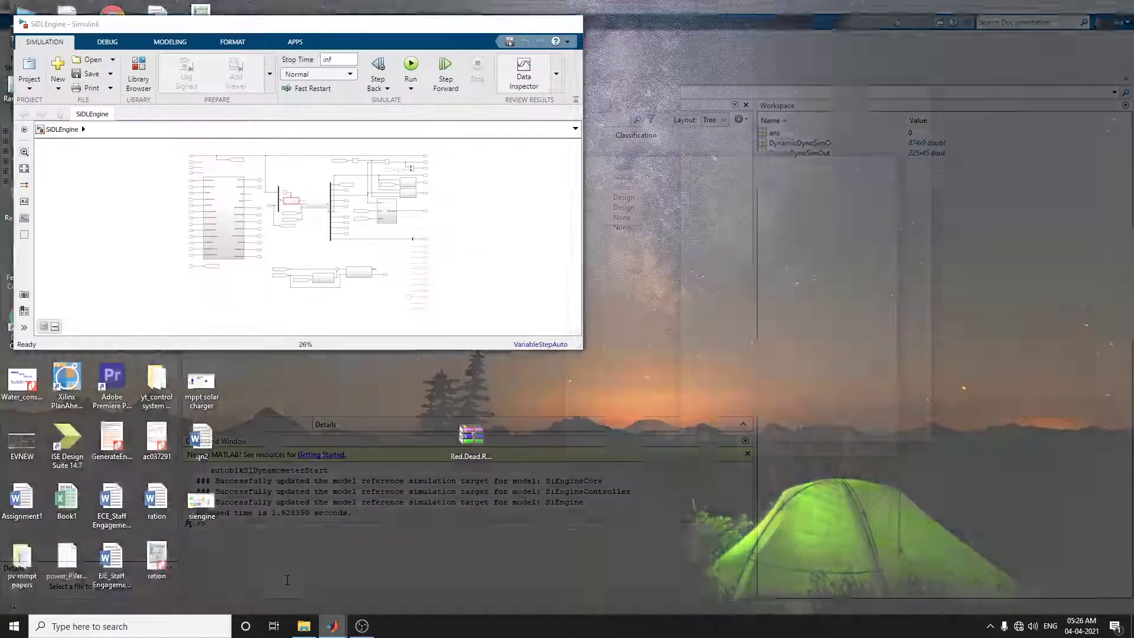
{"action": "left_click", "coordinate": [329, 575]}
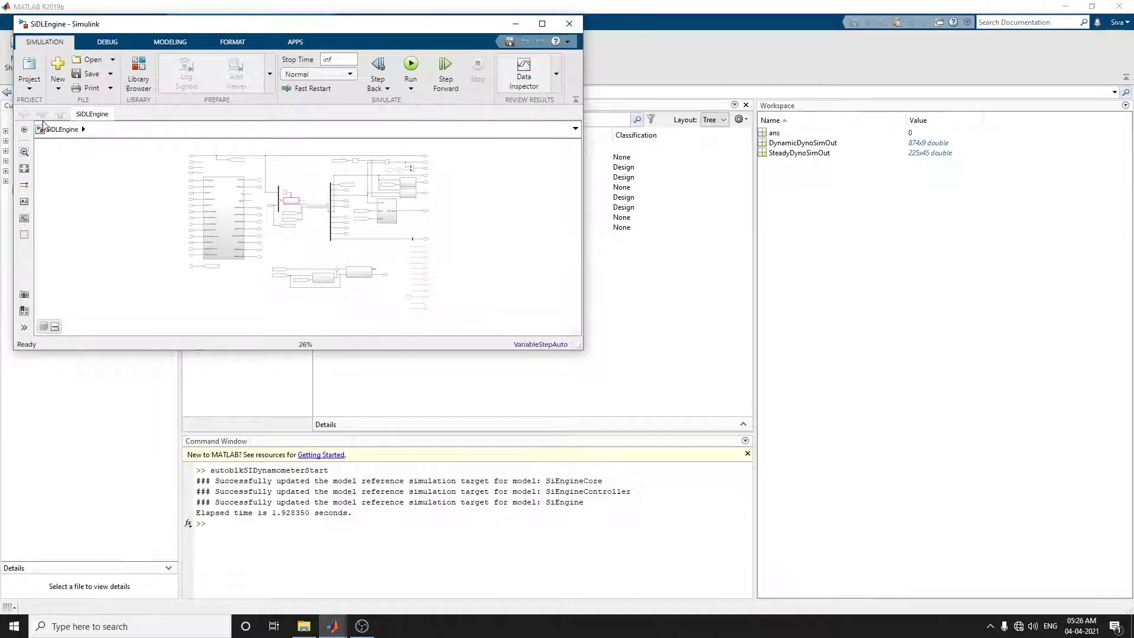
{"action": "left_click", "coordinate": [333, 626]}
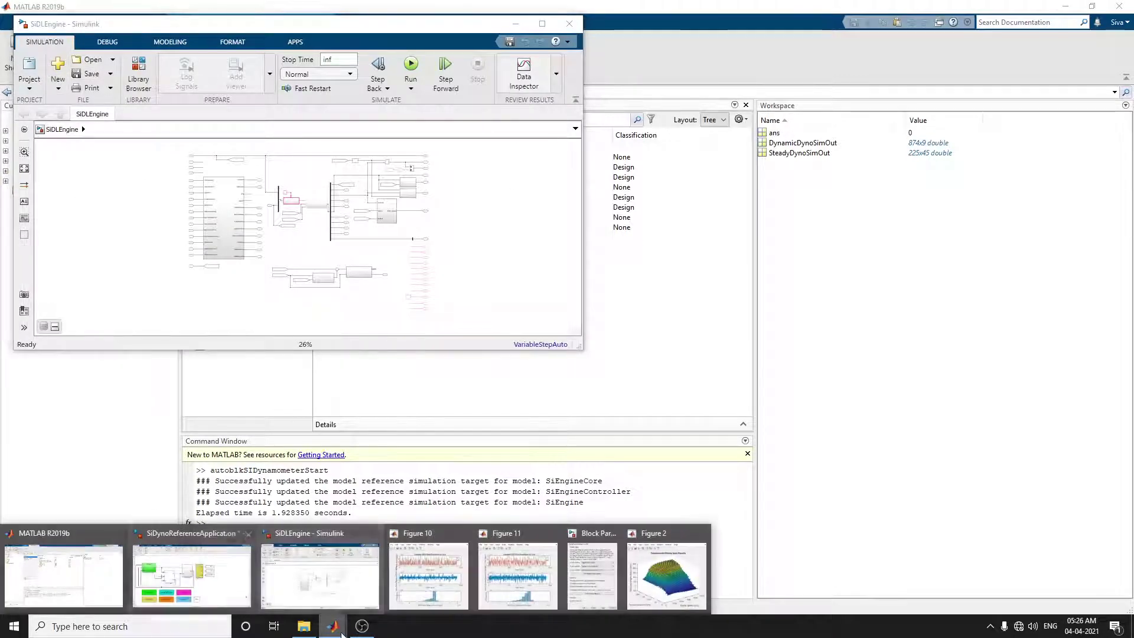
{"action": "left_click", "coordinate": [194, 566]}
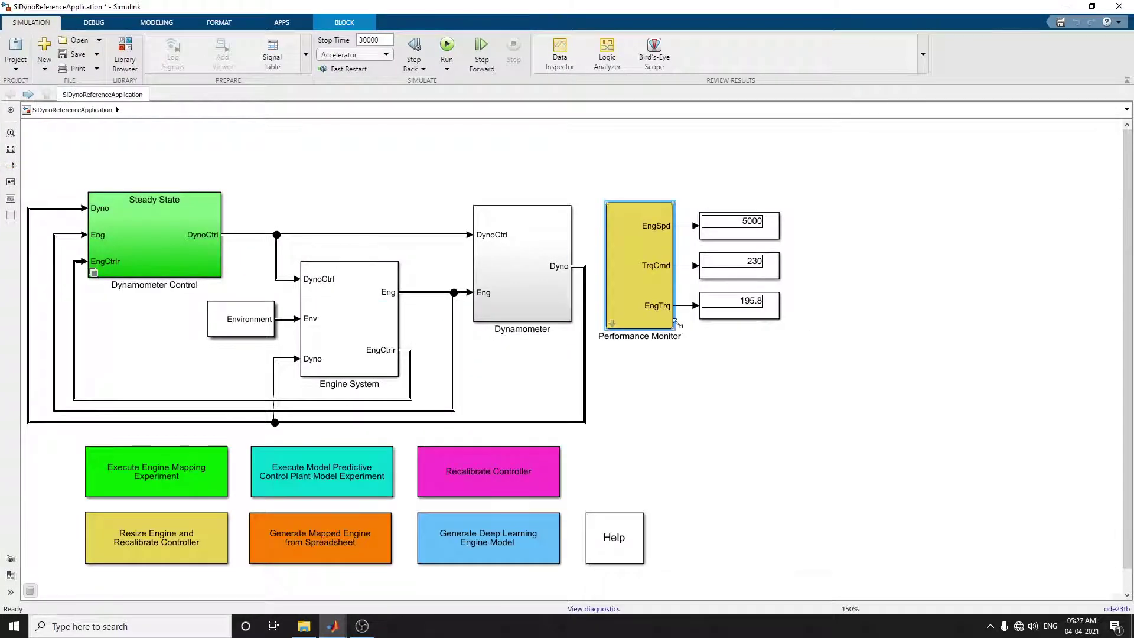